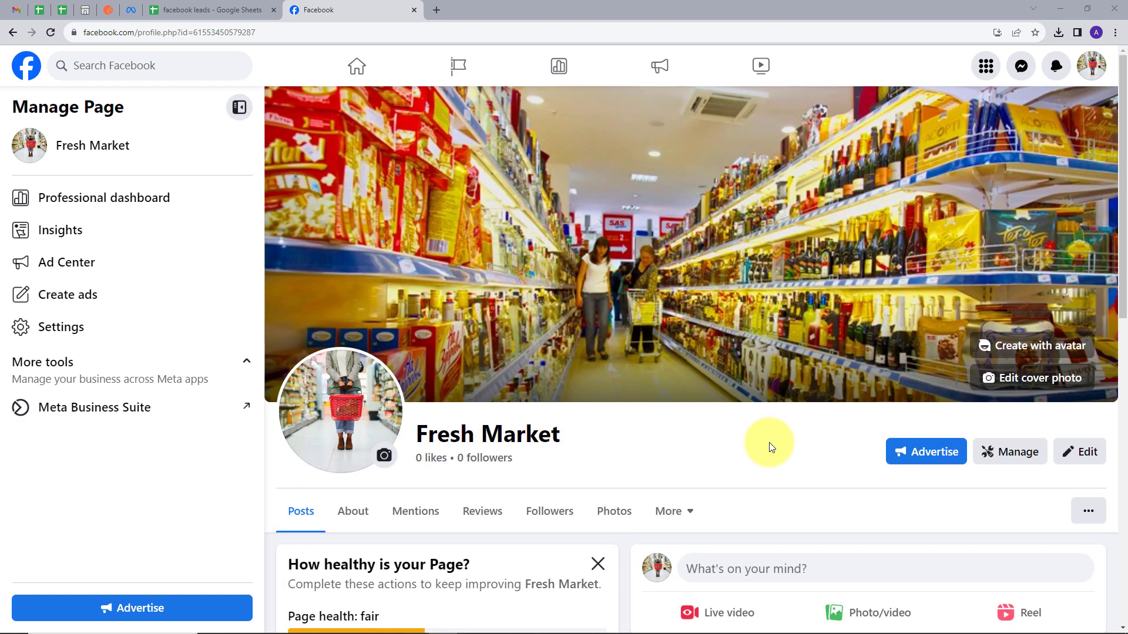
Look over the 'facebook leads' spreadsheet, then return to the Fresh Market Facebook page.
scroll(770, 443, down, 6)
scroll(770, 447, up, 6)
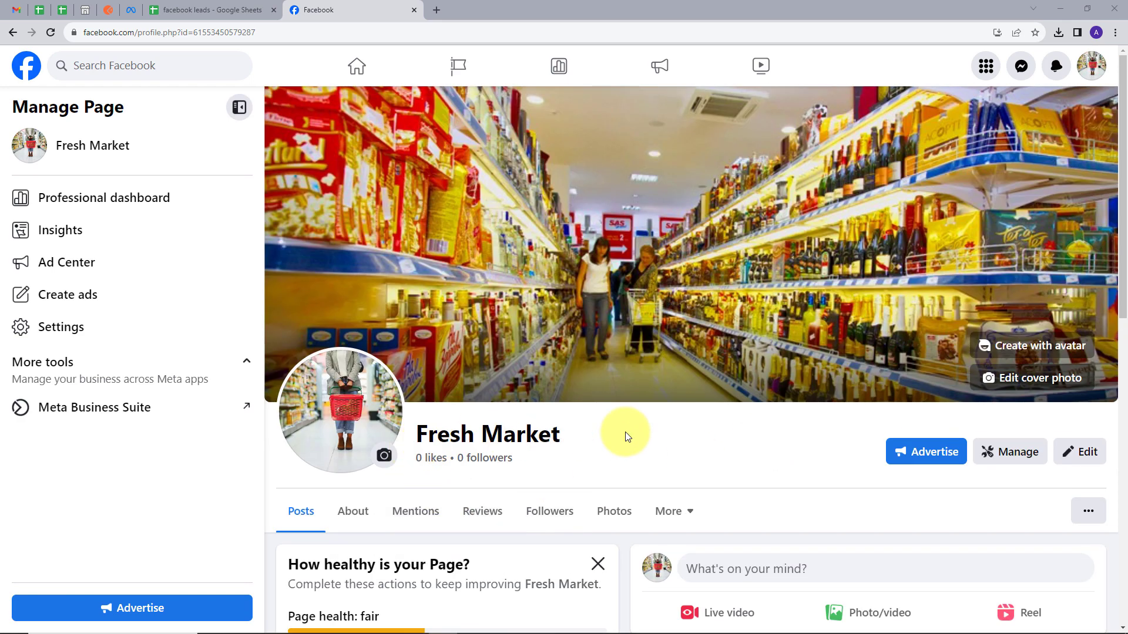
scroll(626, 436, down, 1)
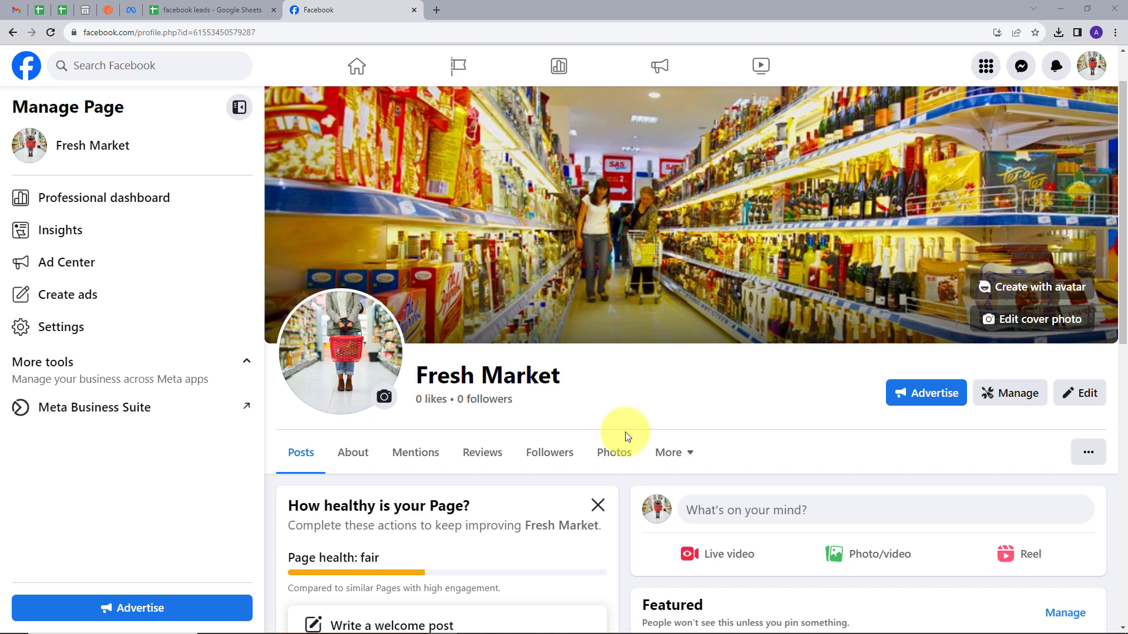
click(206, 10)
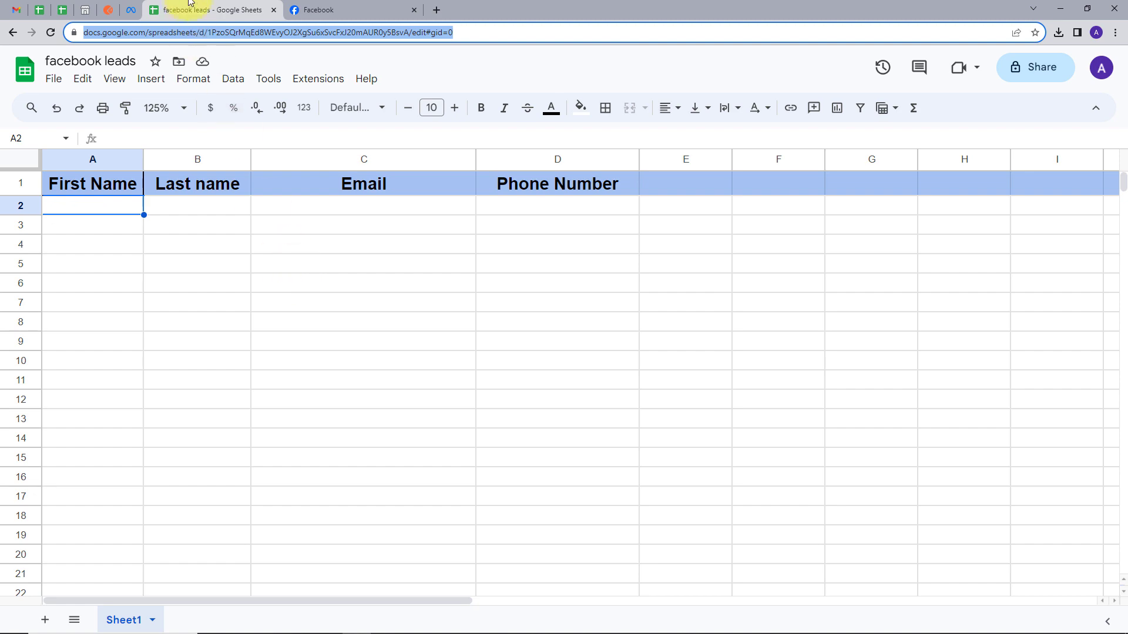
click(333, 11)
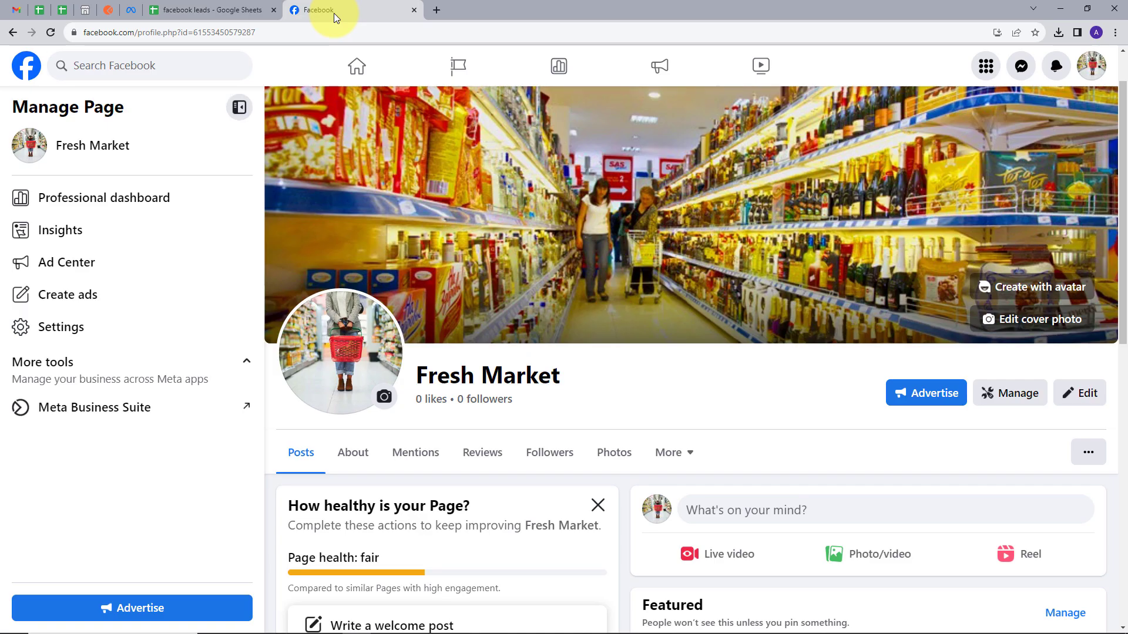
Load pabbly.com in a new tab, sign in, and launch Pabbly Connect.
click(437, 10)
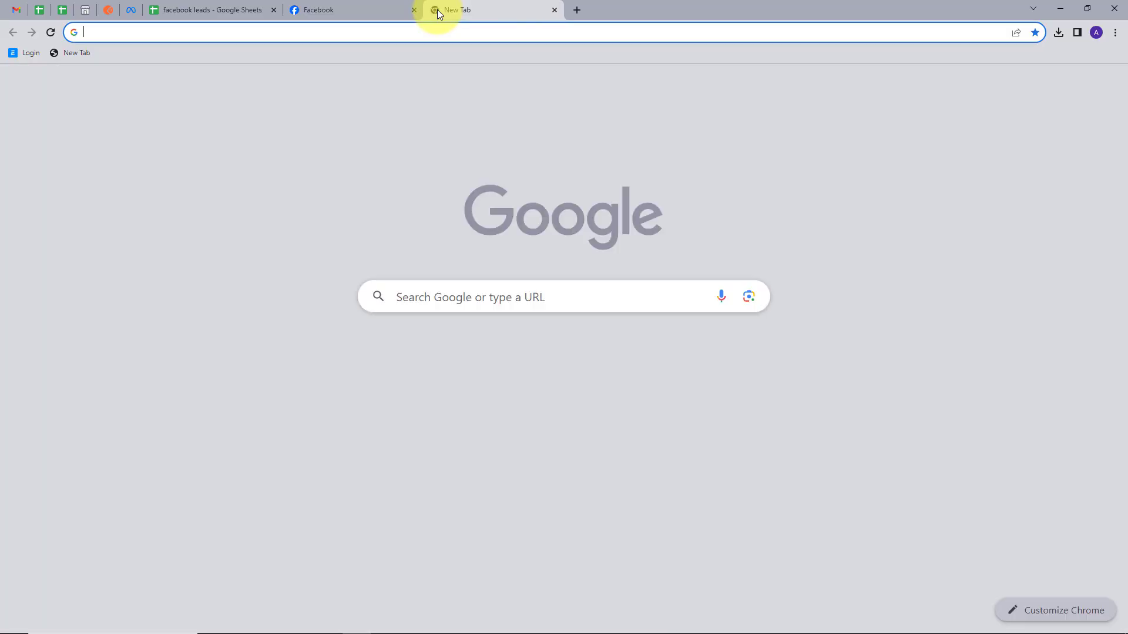
text(pabb)
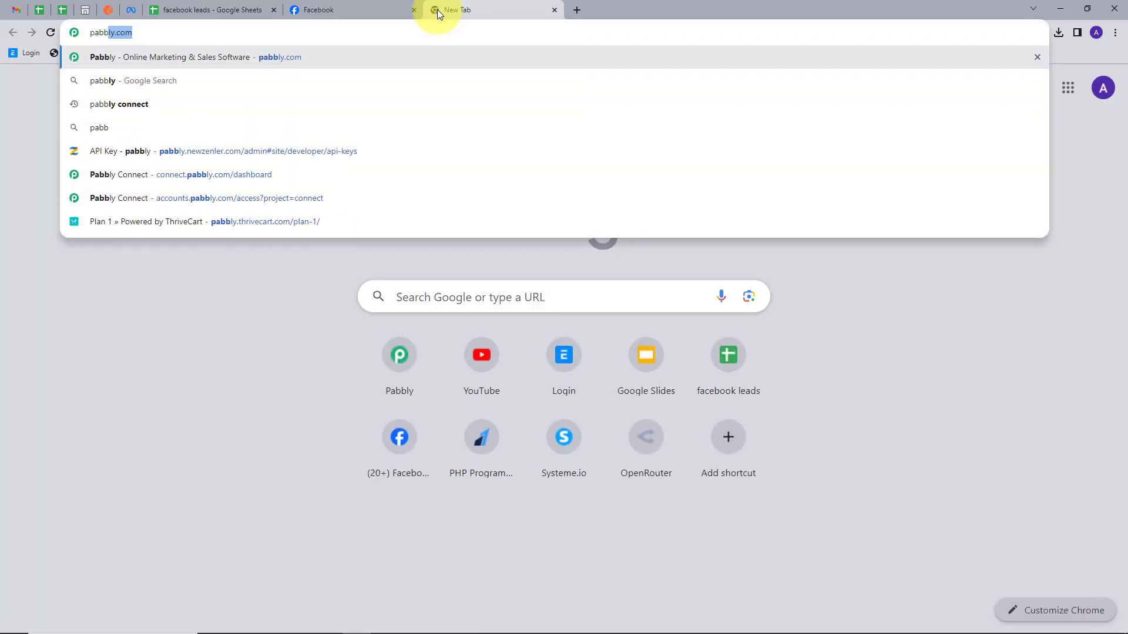
text(ly.com)
key(Return)
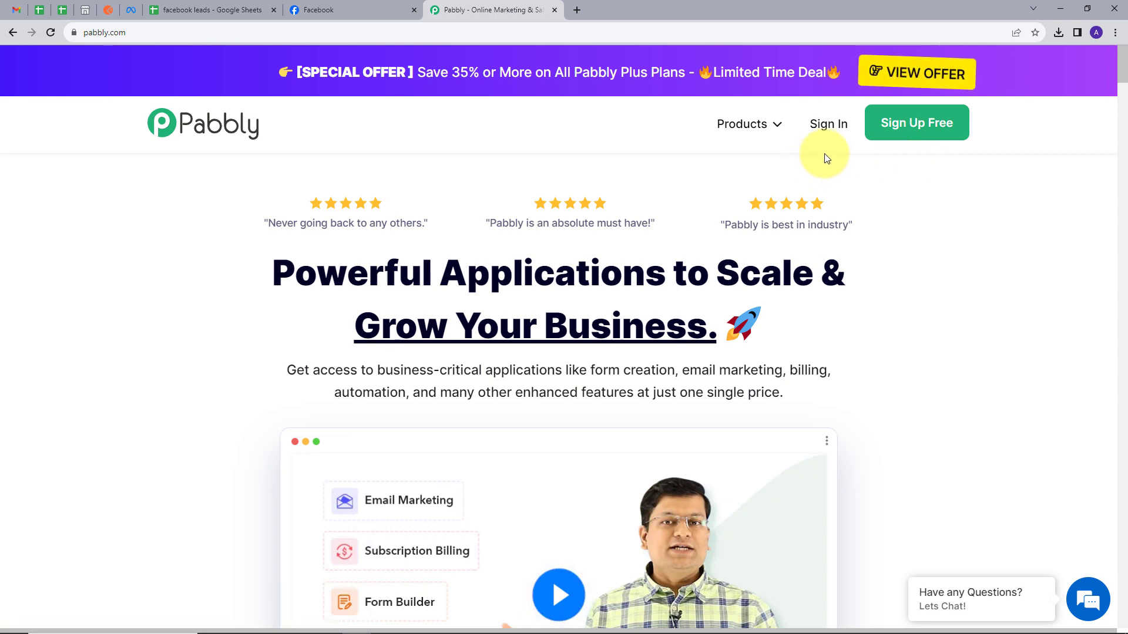
click(829, 124)
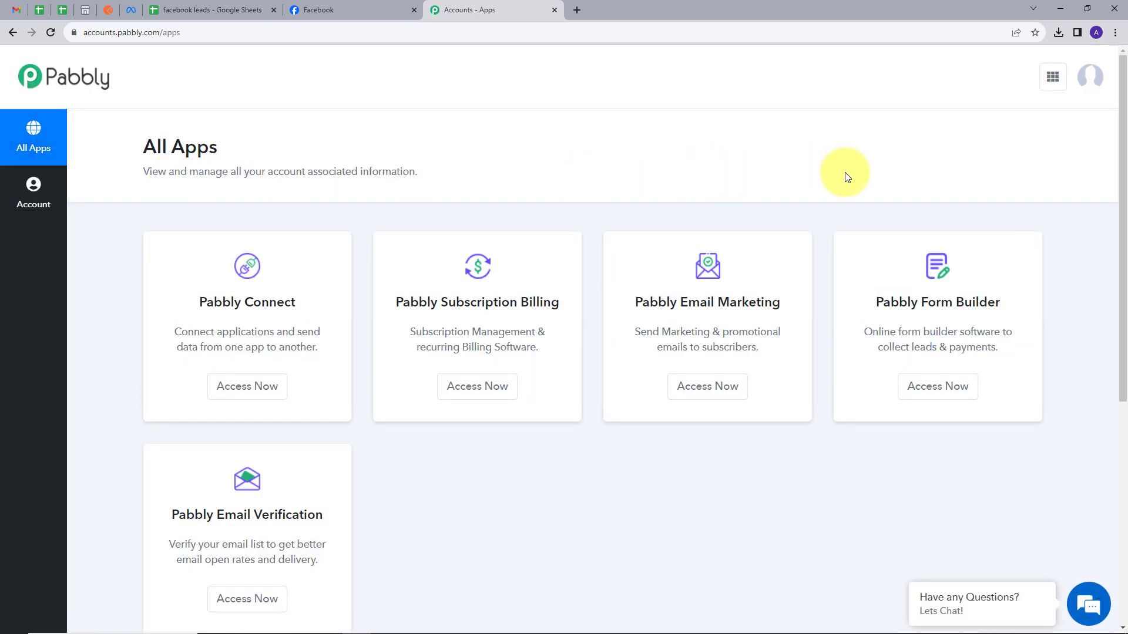
scroll(846, 176, down, 2)
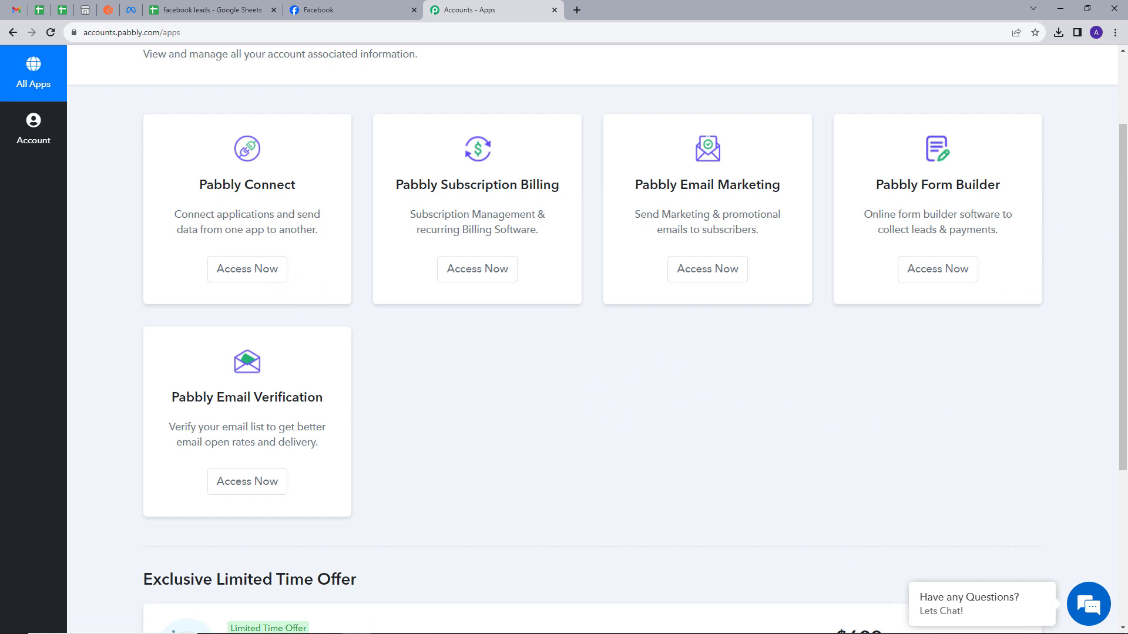
click(247, 282)
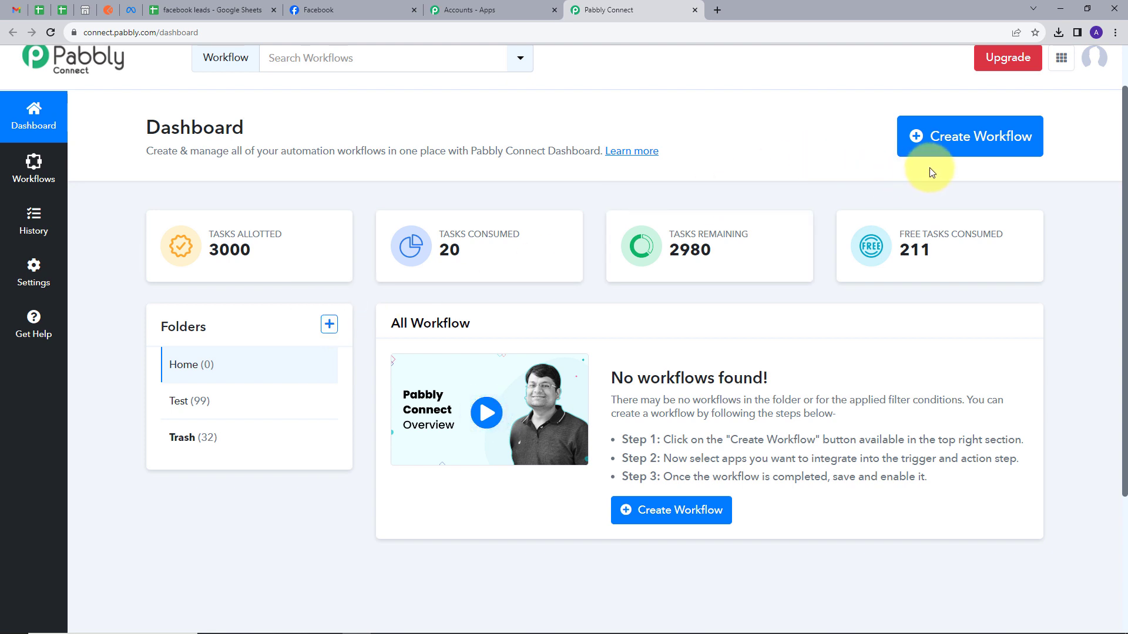
Create a workflow named 'Add Grocery Business Lead to Google Sheets' in the Home folder.
click(956, 134)
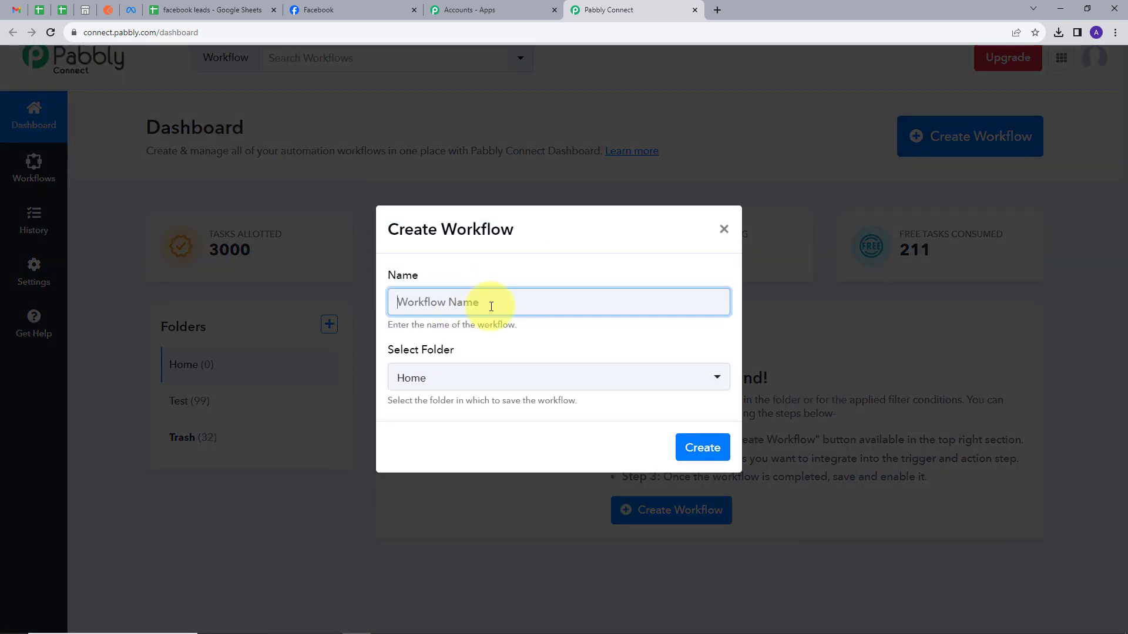
text(Add Grocery Business Lead to Google Sheets)
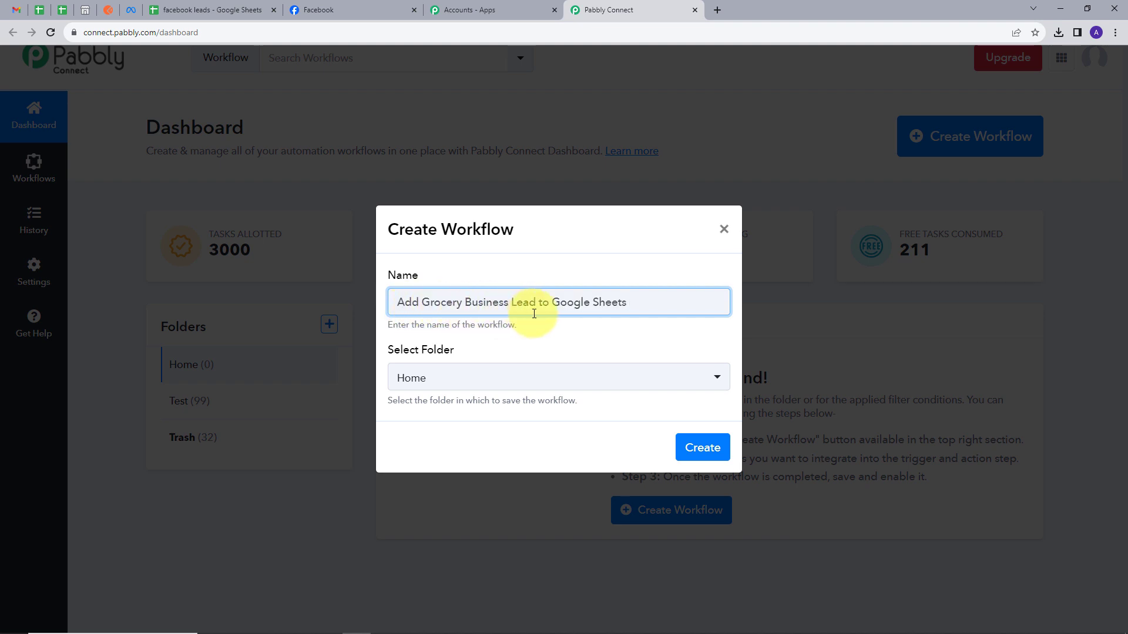
click(461, 386)
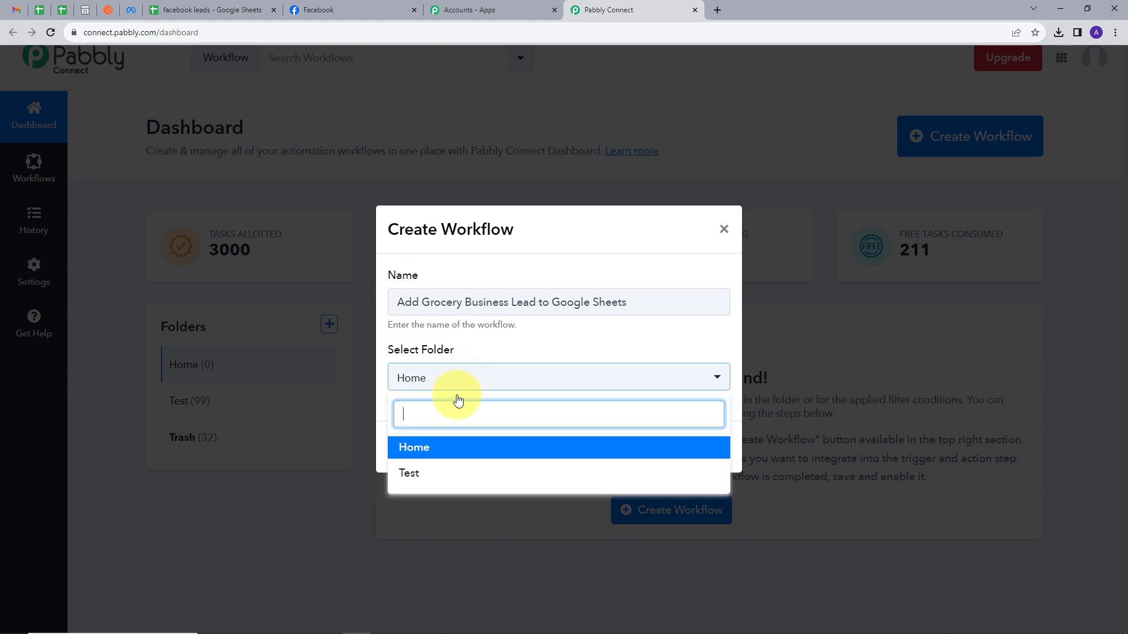
click(411, 453)
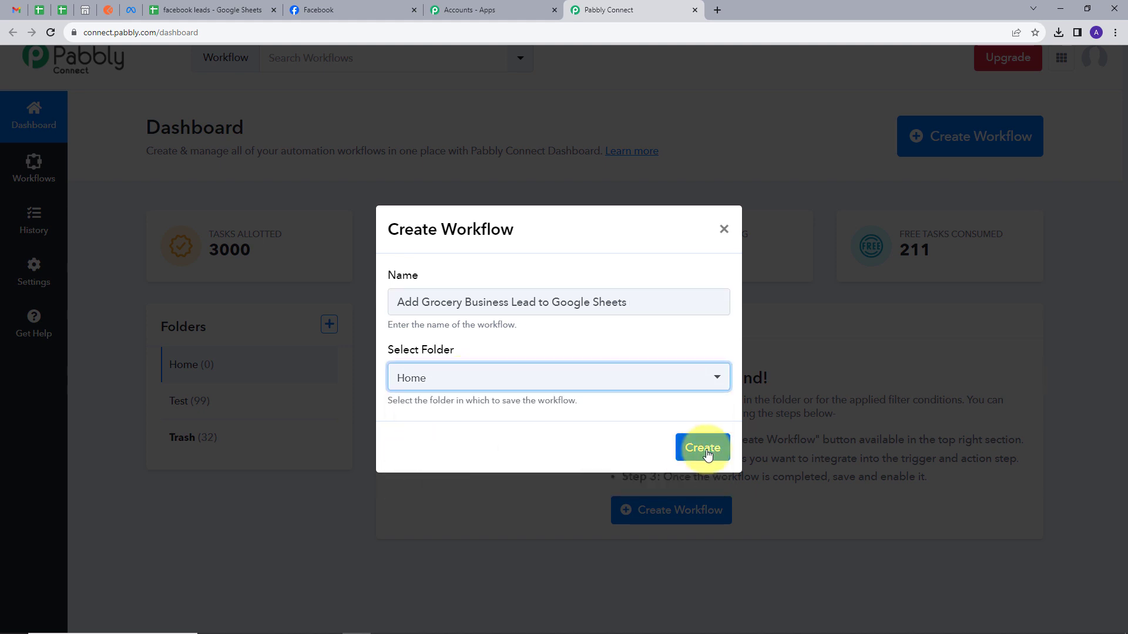
click(703, 448)
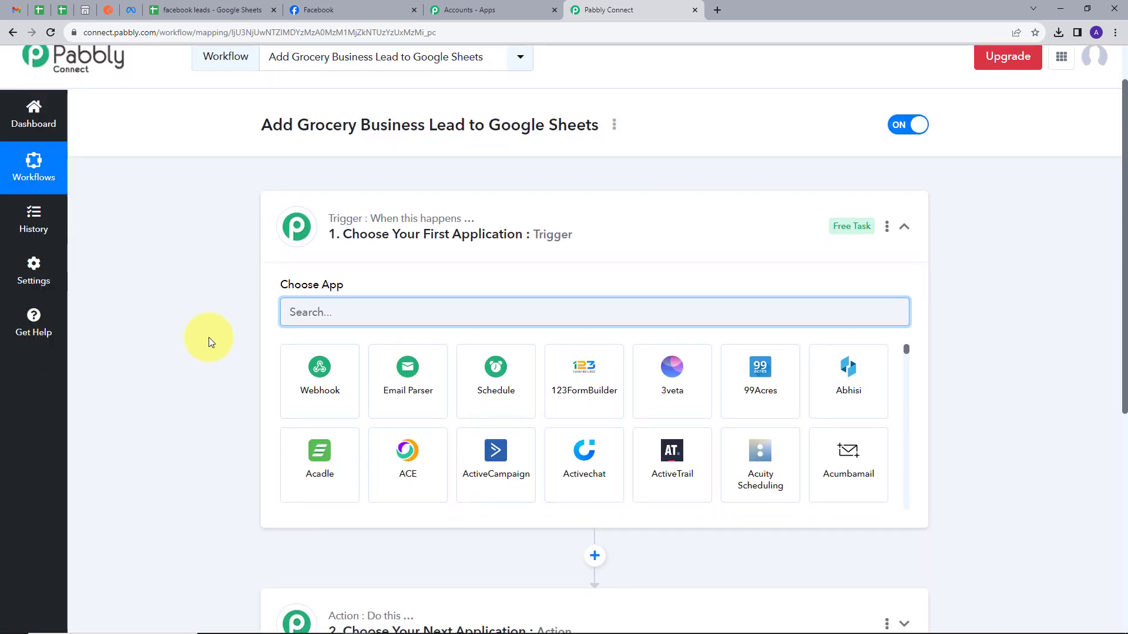
Set the trigger app to Facebook Lead Ads with event New Lead (Instant), then click Connect.
scroll(209, 337, down, 1)
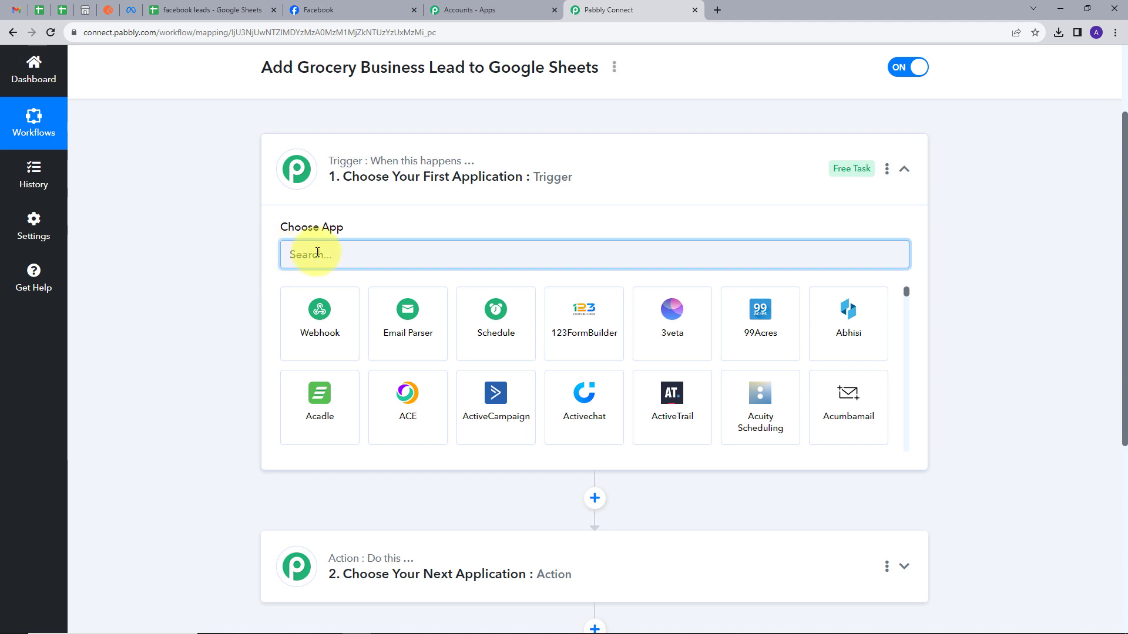
text(fce)
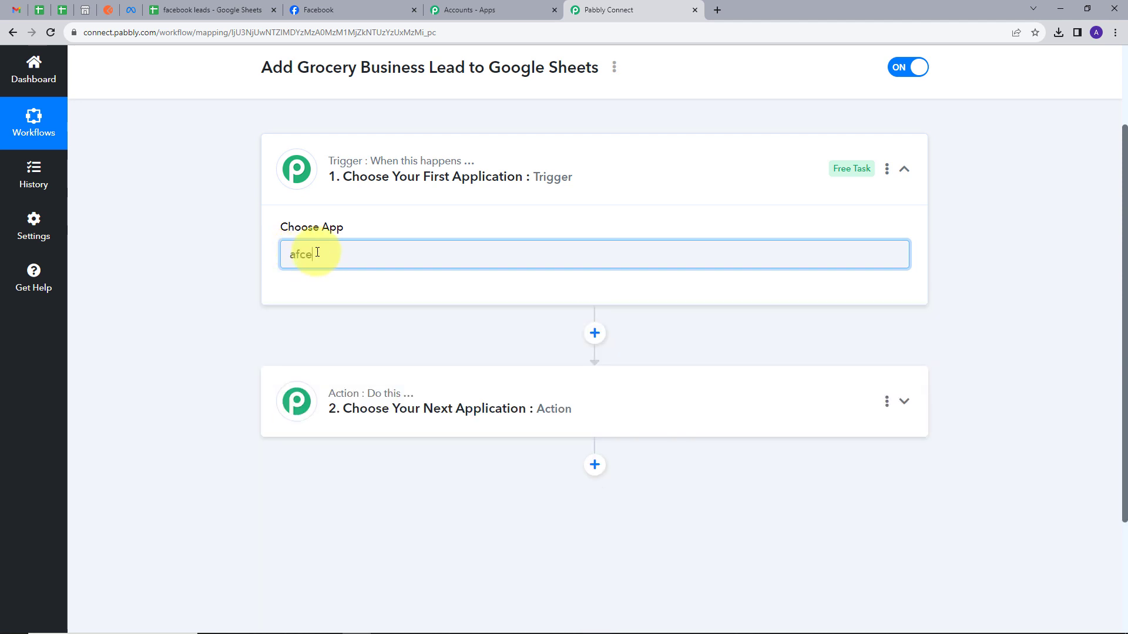
key(BackSpace)
key(BackSpace)
key(BackSpace)
text(face)
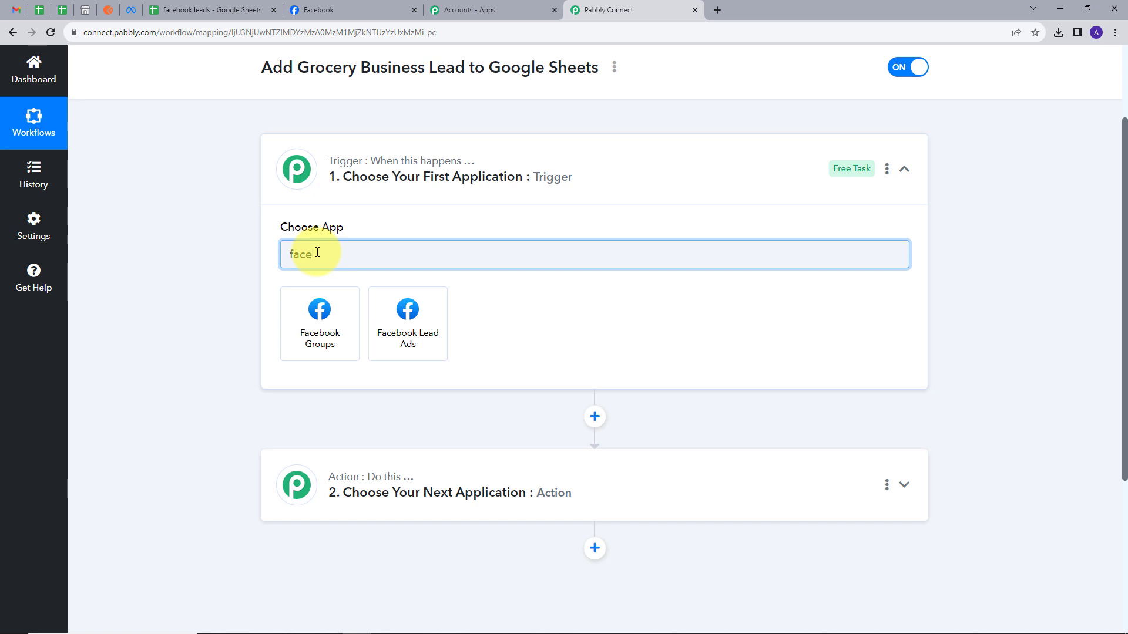
click(419, 322)
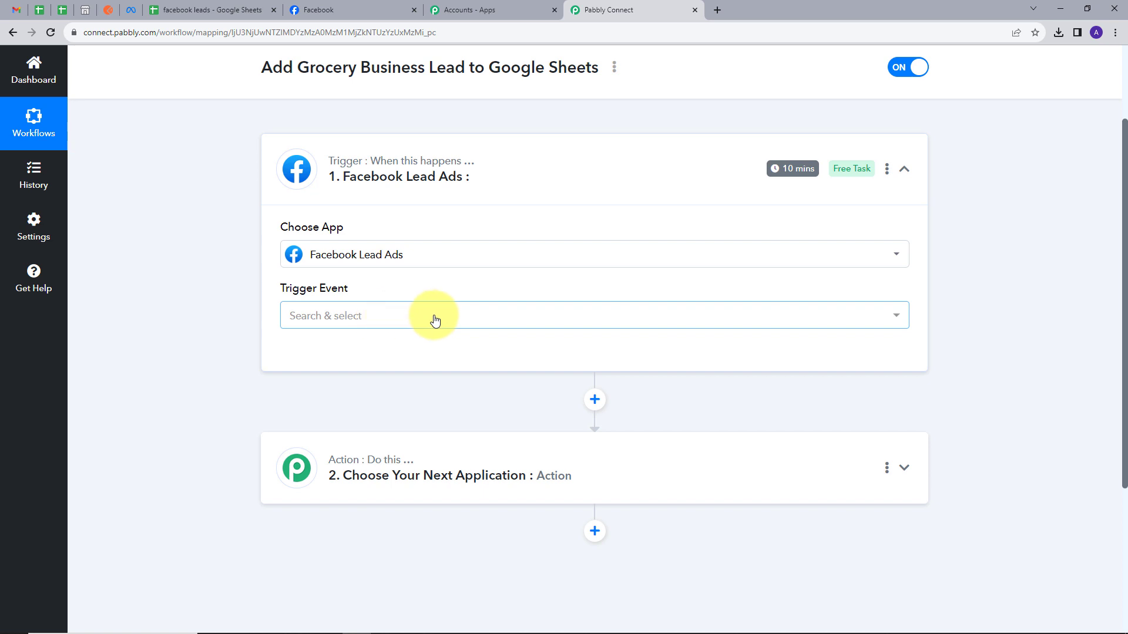
click(435, 320)
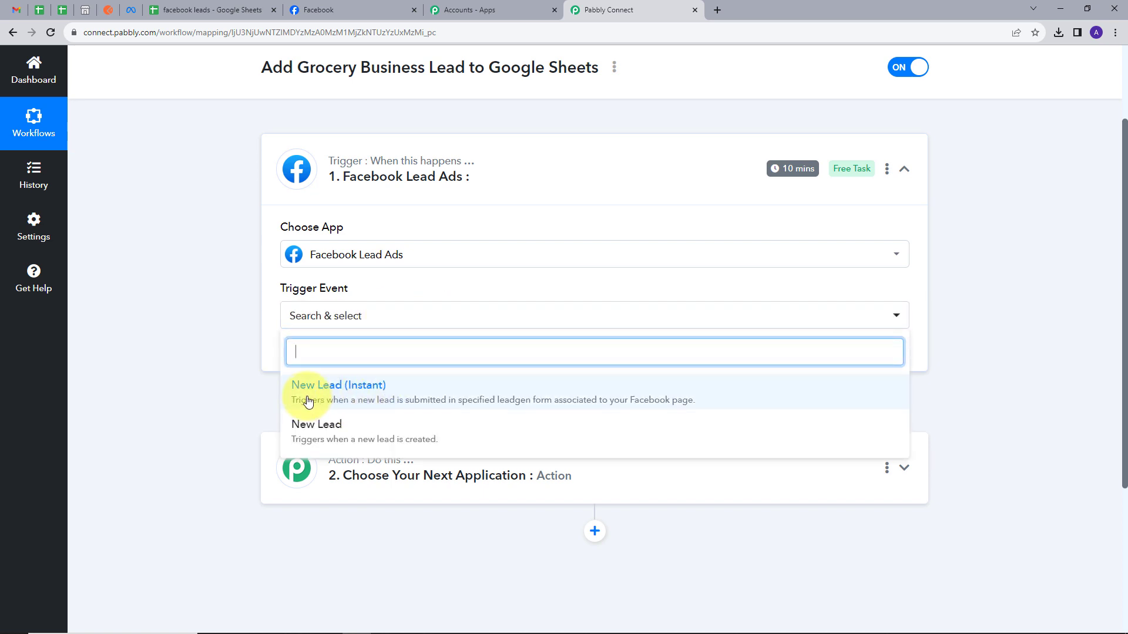
click(351, 393)
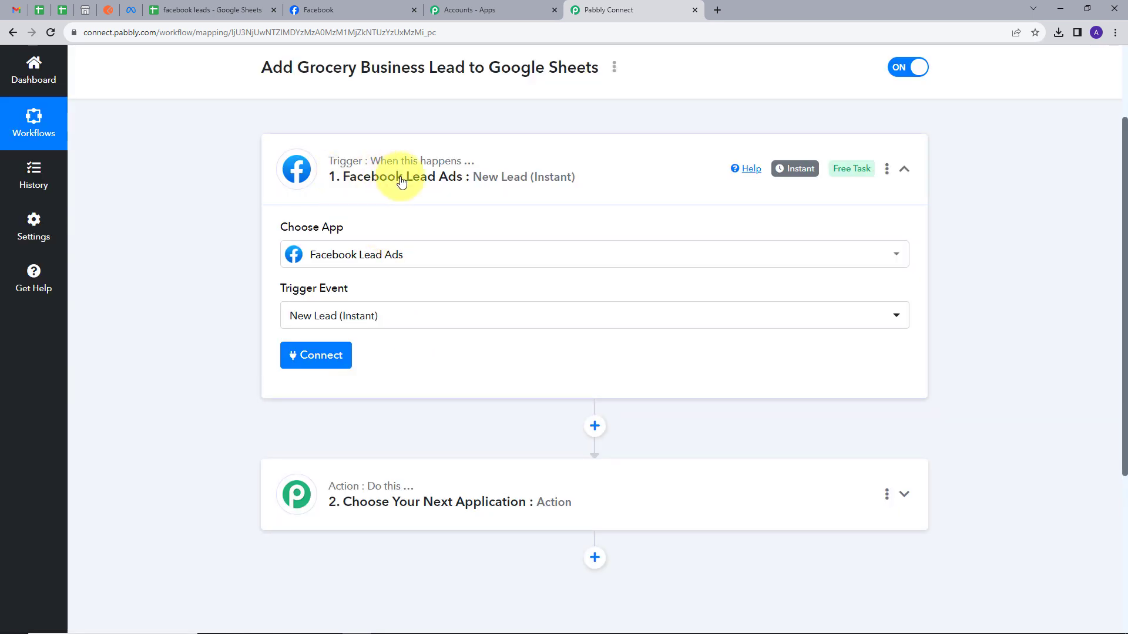
click(307, 355)
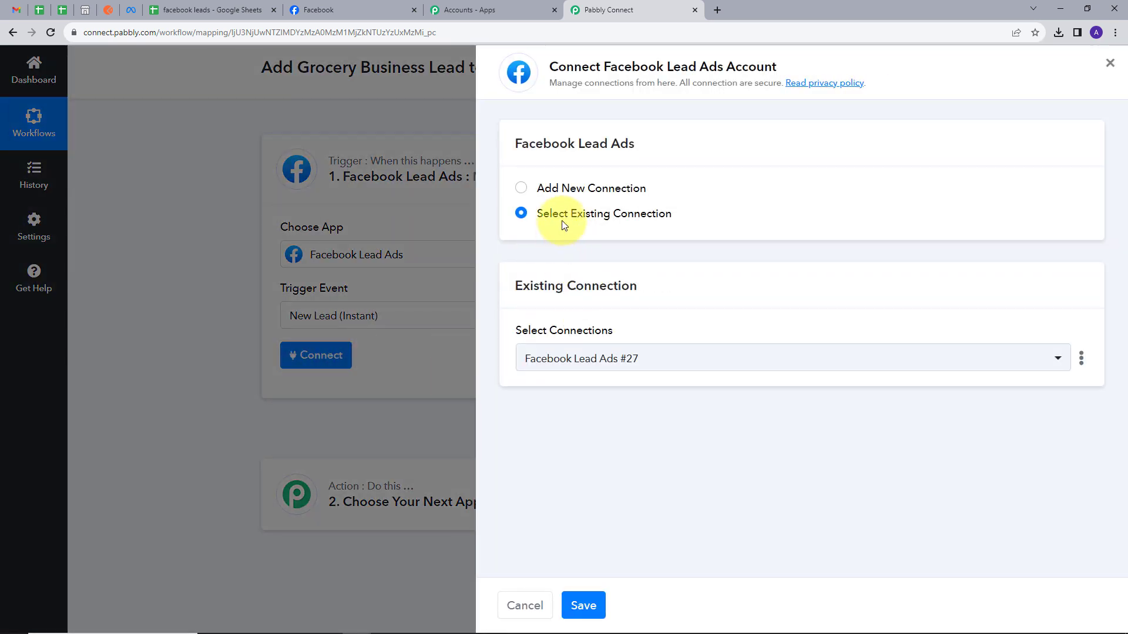
Add a new Facebook Lead Ads connection, authorize it in Facebook, then return to Fresh Market.
click(560, 189)
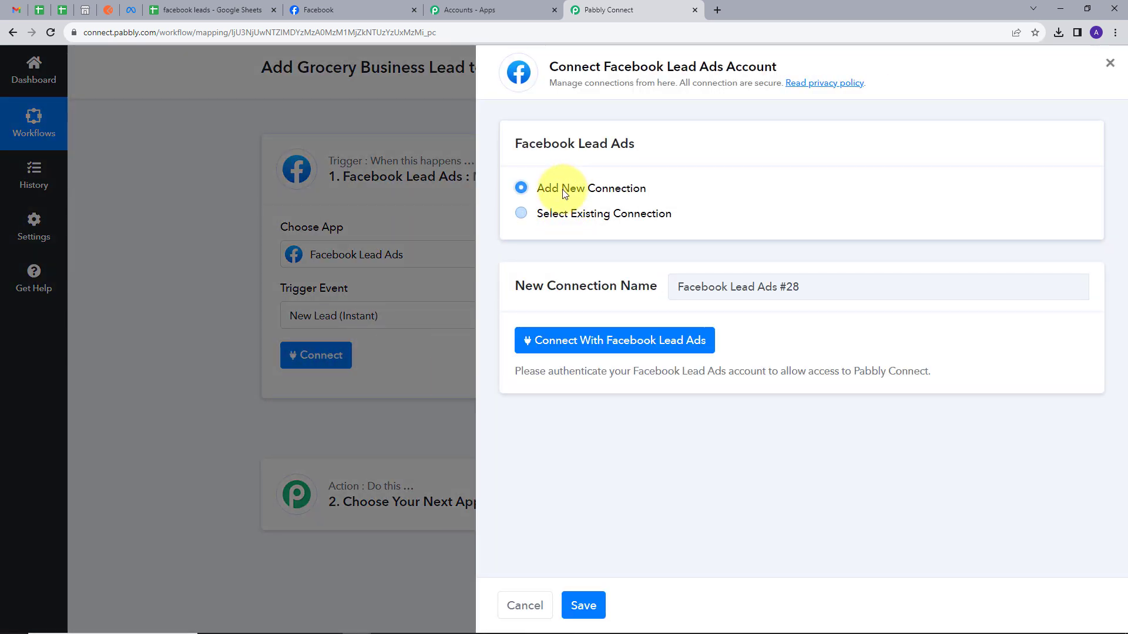
click(618, 348)
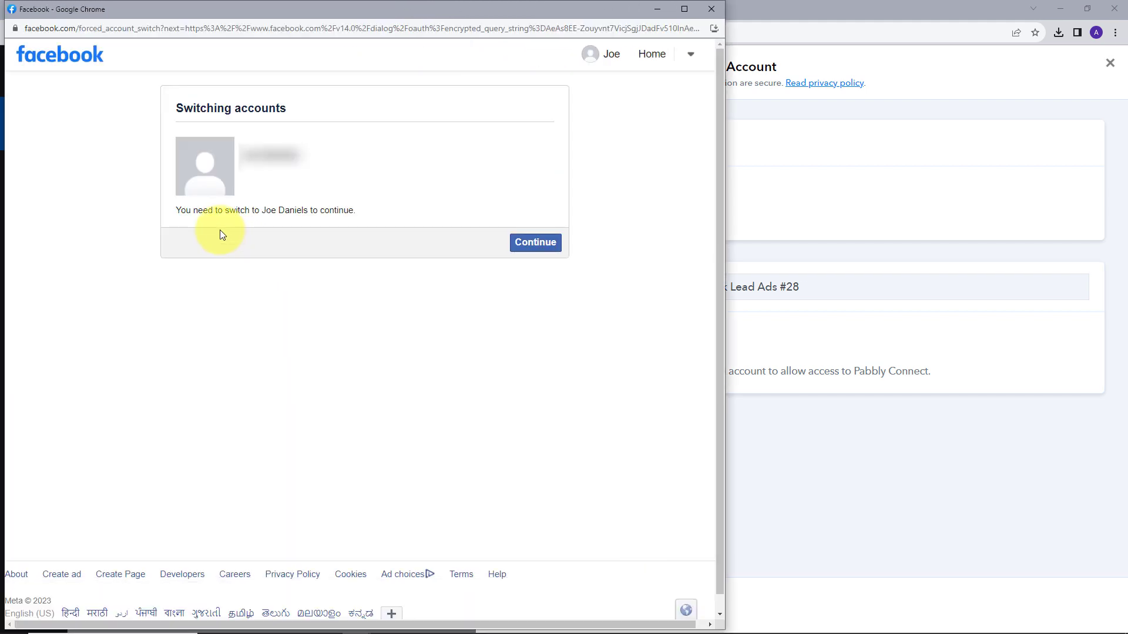
click(538, 242)
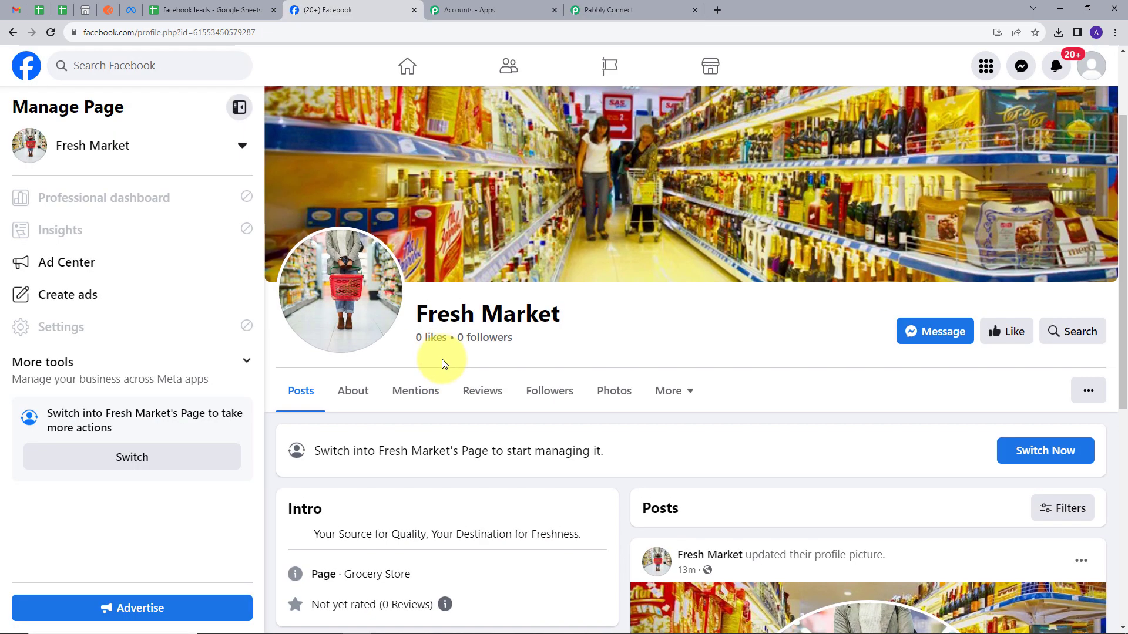
click(470, 354)
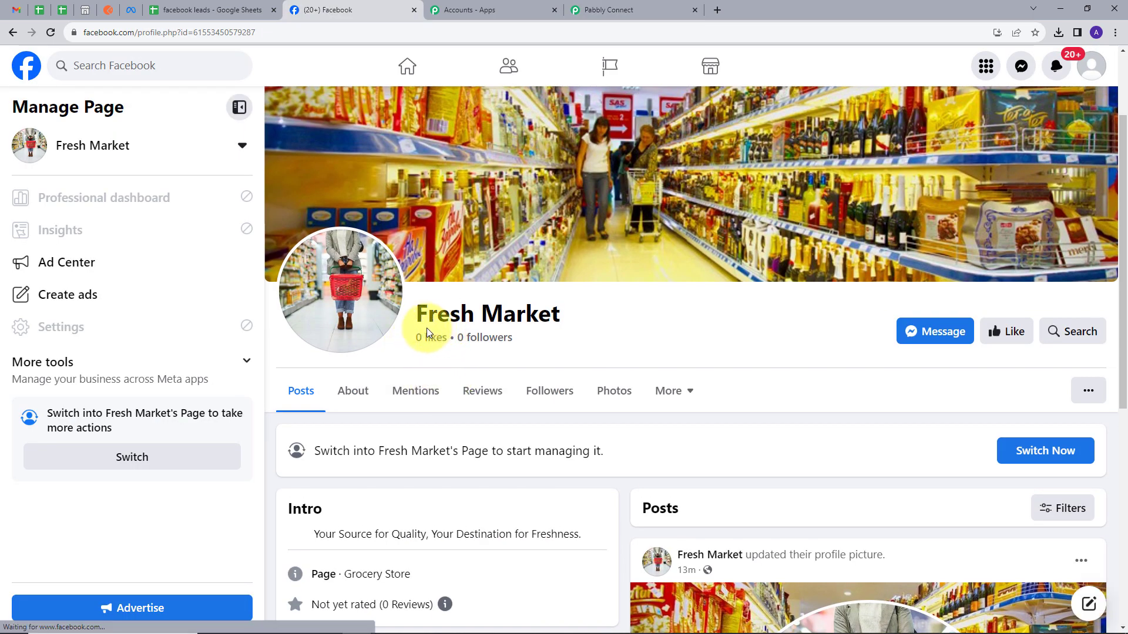
Highlight the page's likes and followers count, then open Meta Business Suite for Fresh Market.
drag(416, 327, 640, 328)
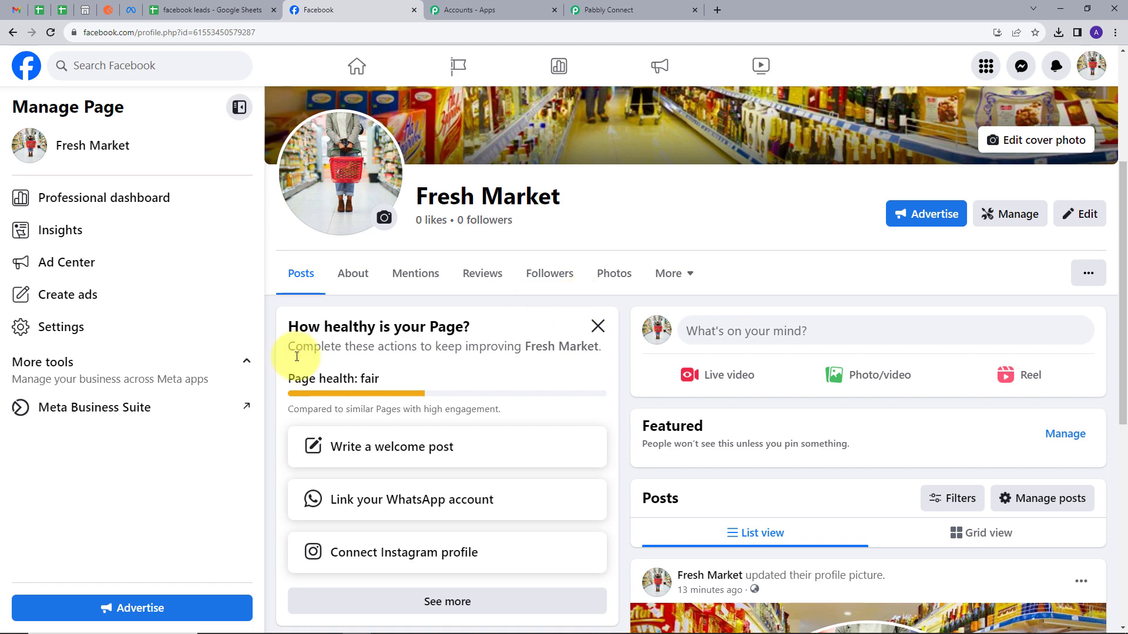
click(101, 414)
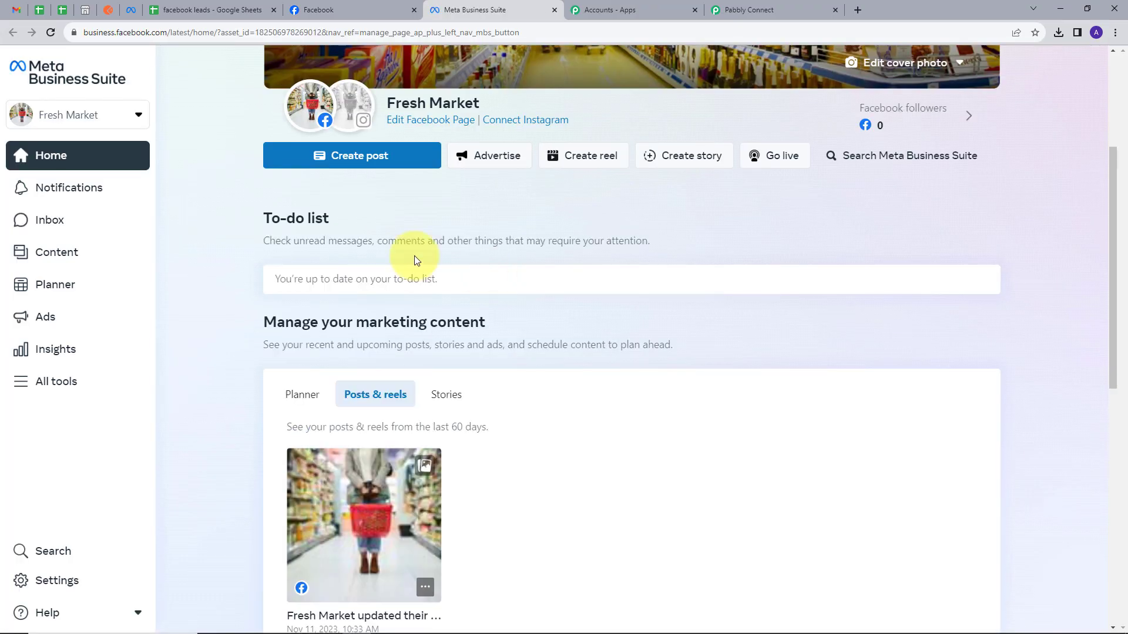
Open Instant Forms from the All tools list in Meta Business Suite.
click(60, 389)
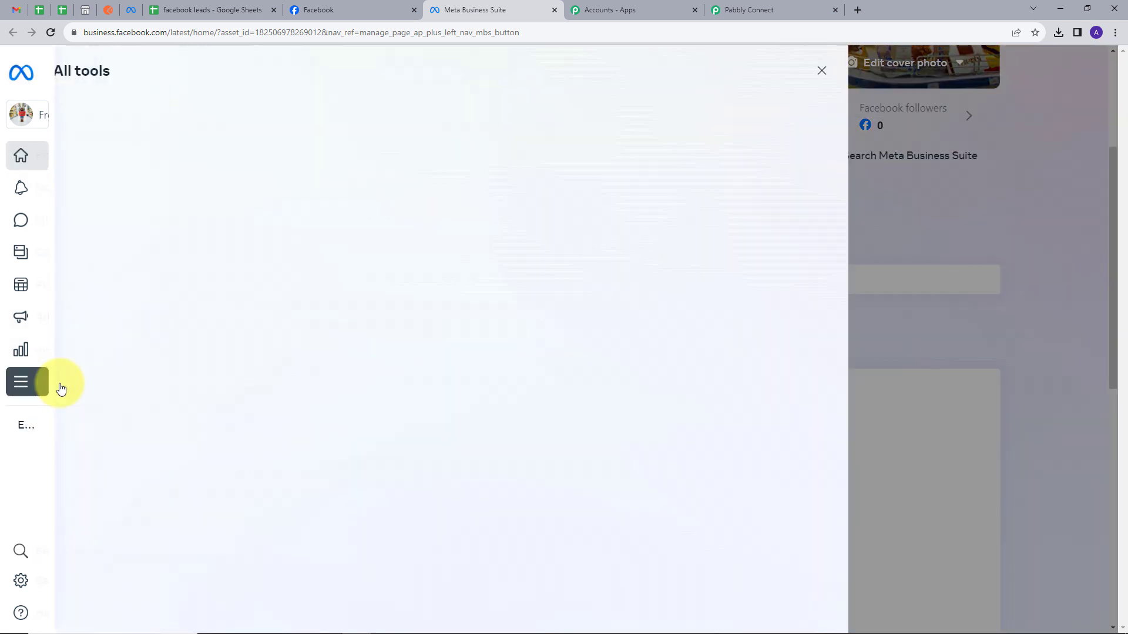
scroll(344, 317, down, 3)
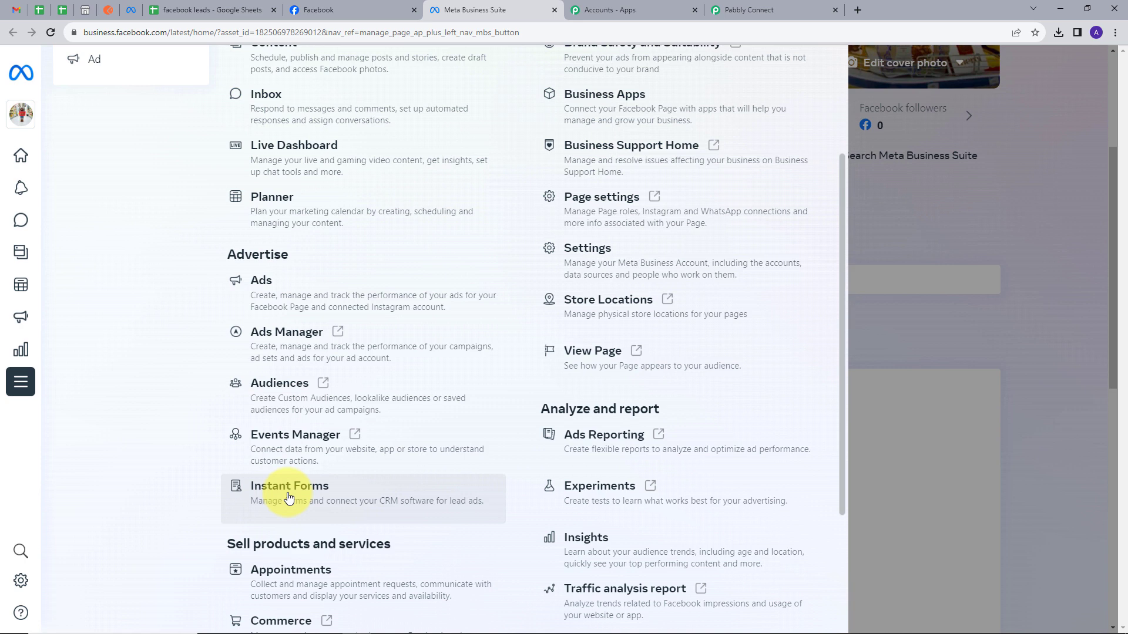
click(289, 493)
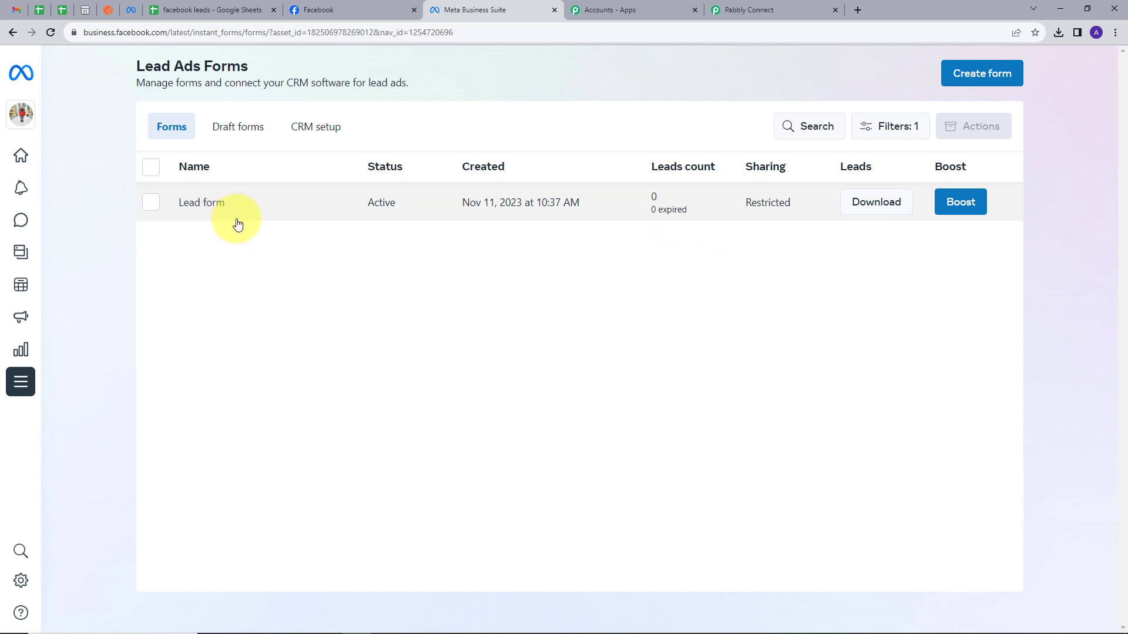
Step through every preview page of the Lead form, then close its details panel.
click(197, 200)
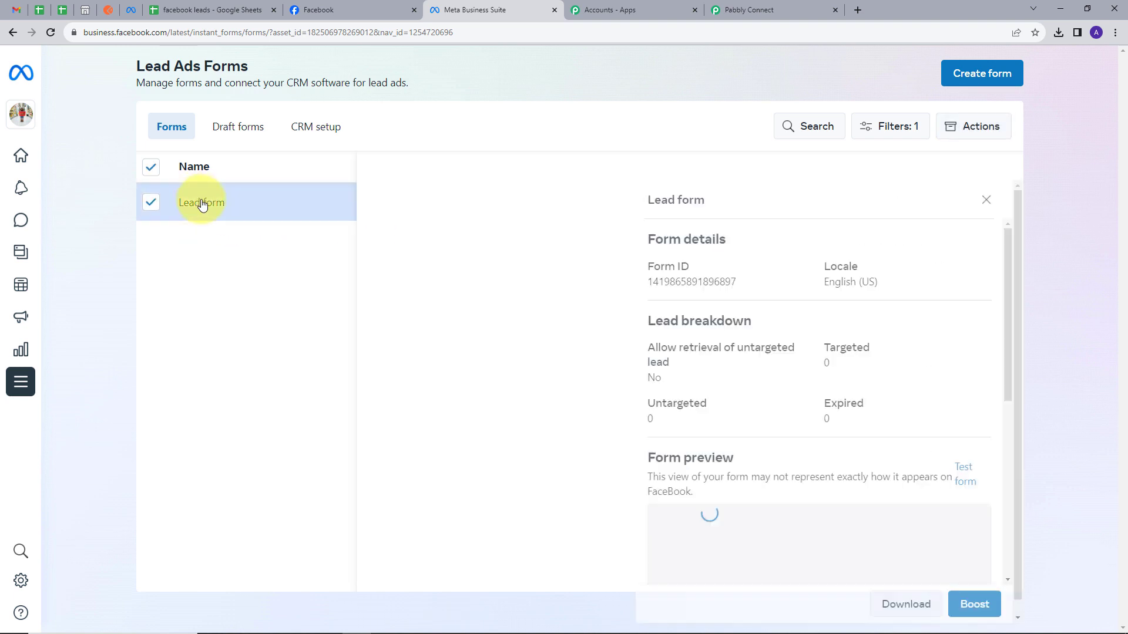
scroll(796, 271, down, 5)
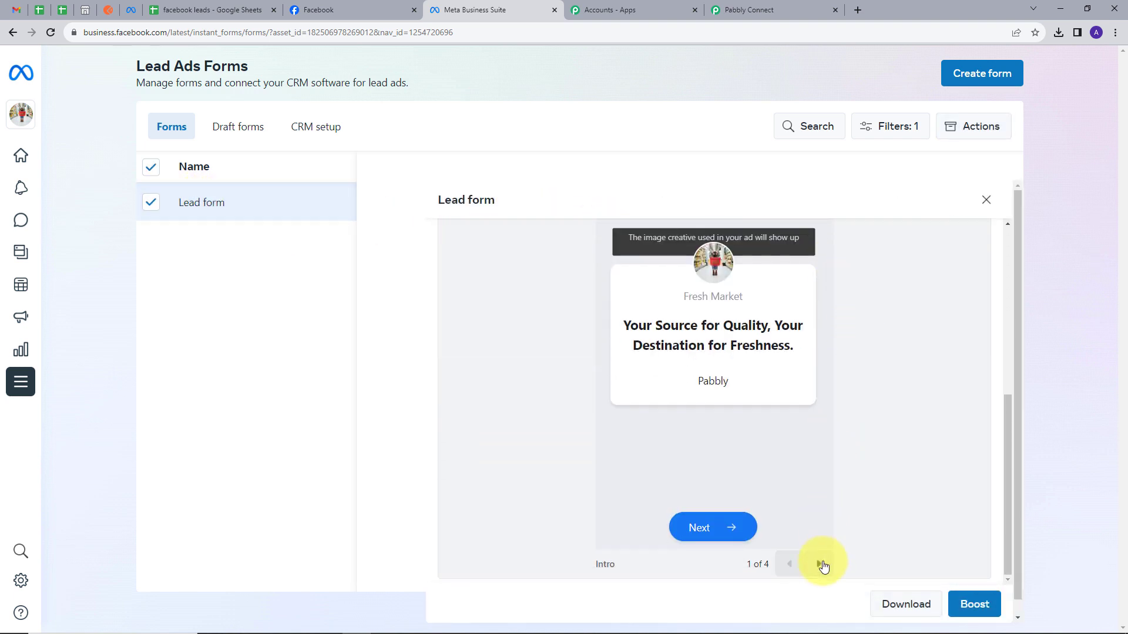
click(820, 564)
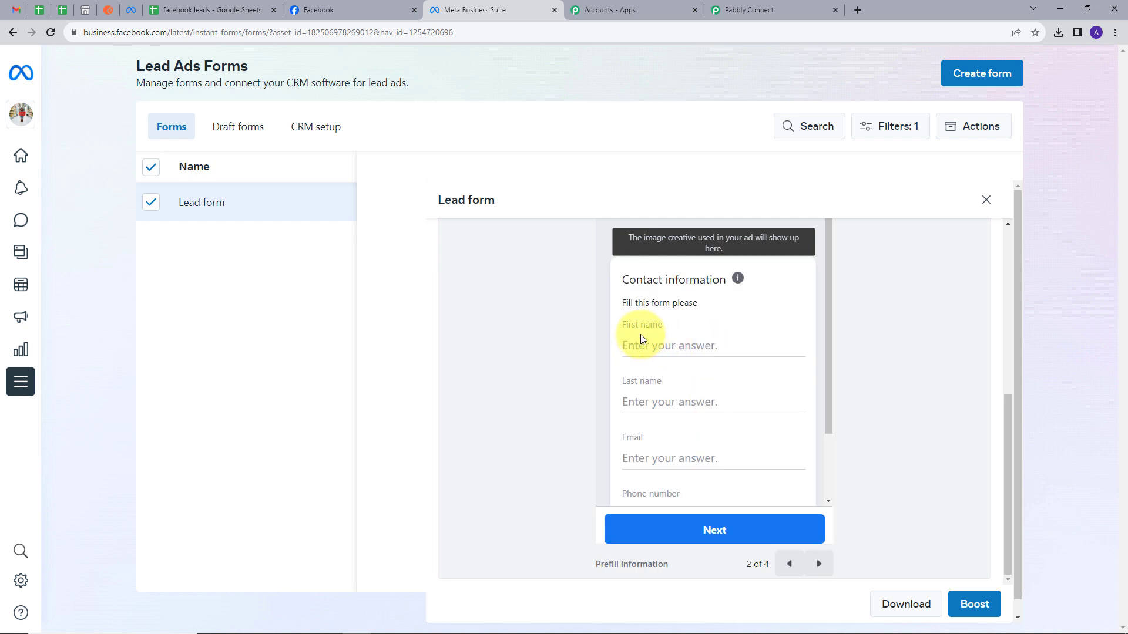
scroll(643, 382, down, 1)
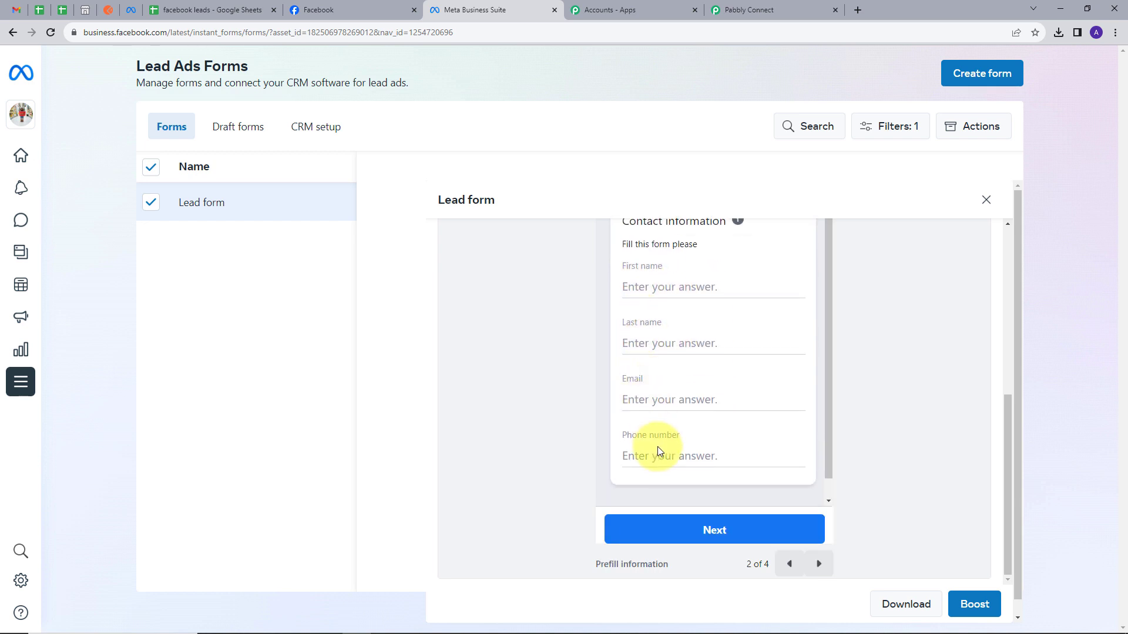
scroll(878, 486, down, 1)
click(818, 551)
click(818, 552)
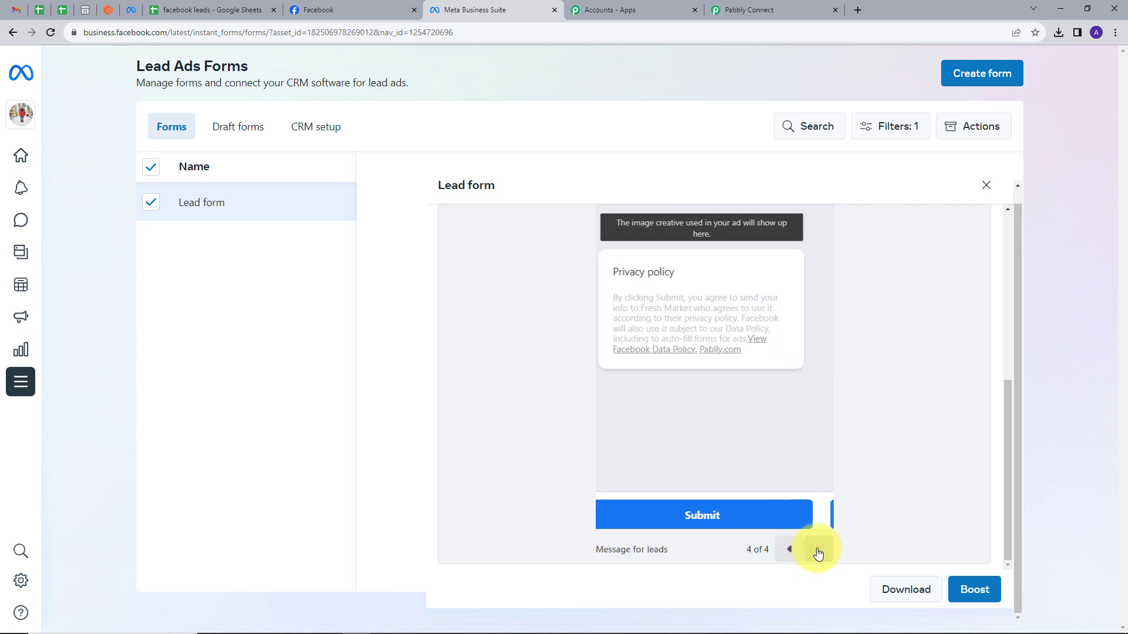
scroll(730, 398, up, 2)
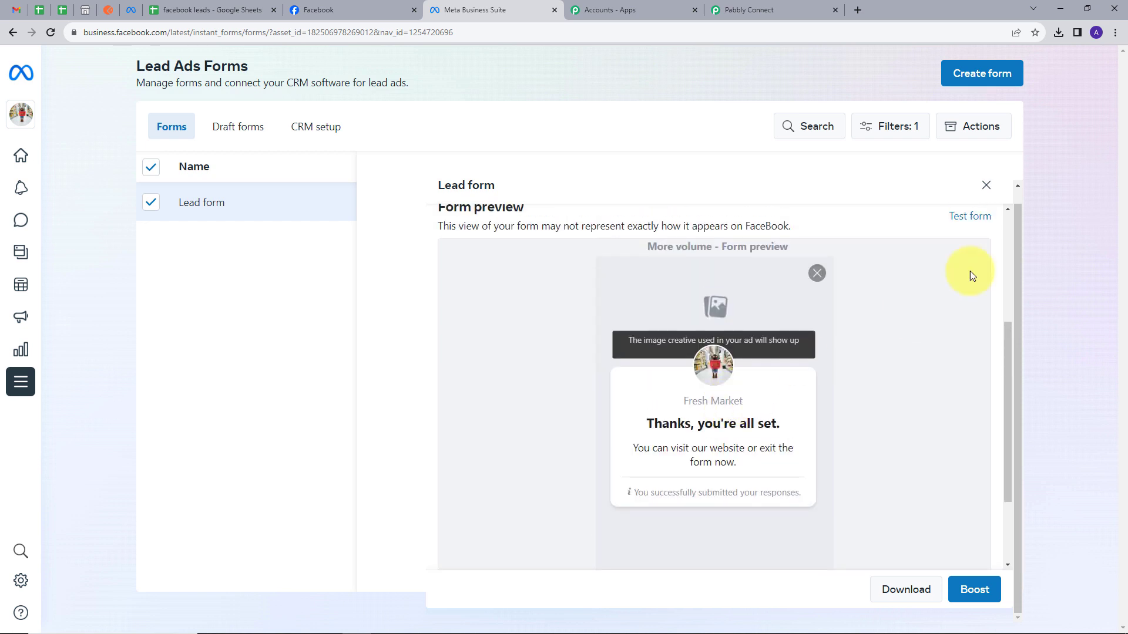
click(985, 185)
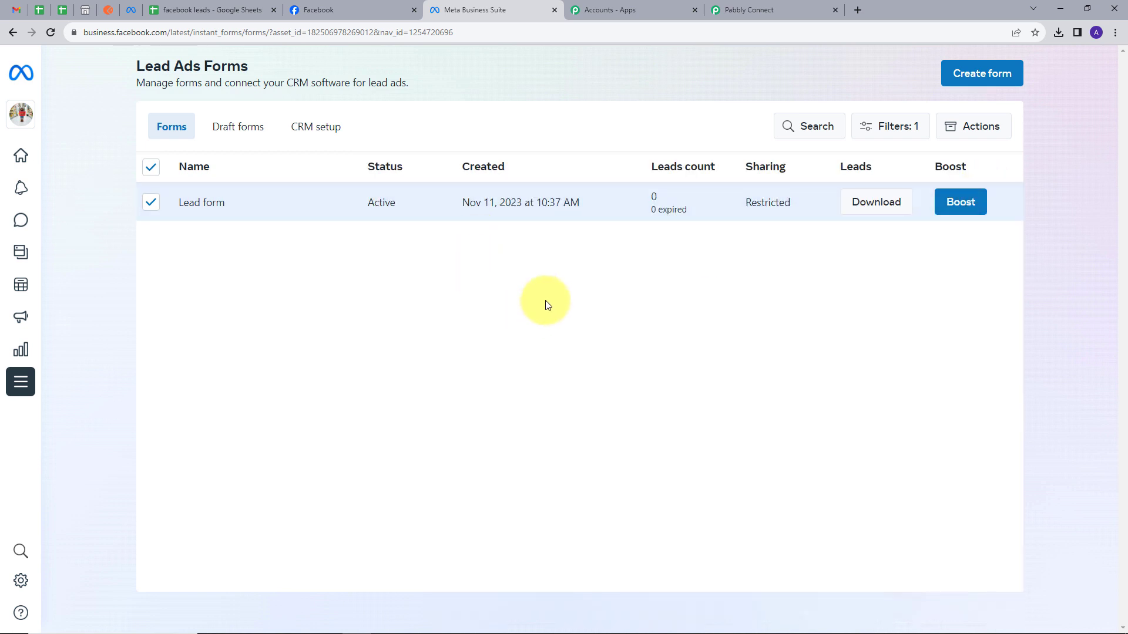
Choose 'Lead form' as the trigger's LeadGen Form and Save & Send Test Request.
click(759, 7)
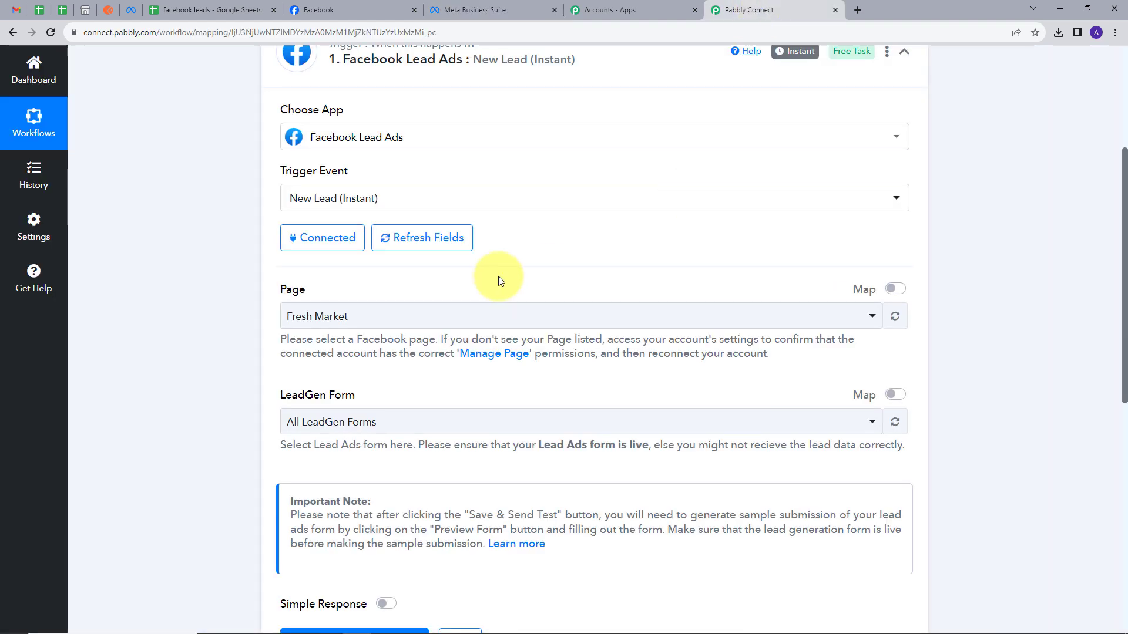
scroll(425, 303, down, 1)
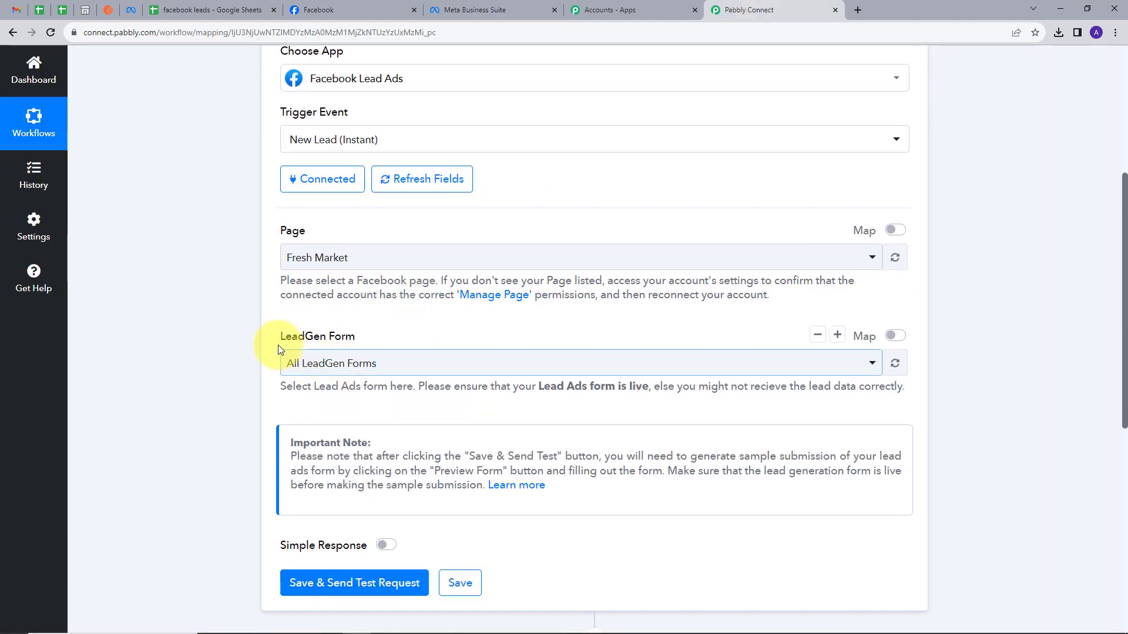
click(428, 364)
click(346, 466)
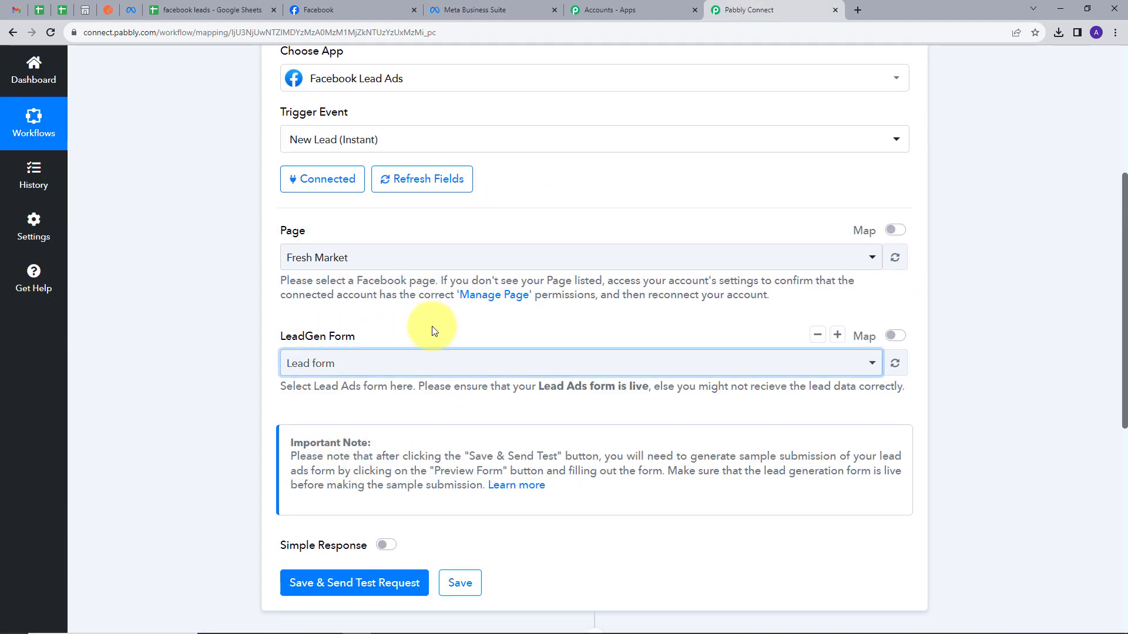
scroll(321, 426, down, 1)
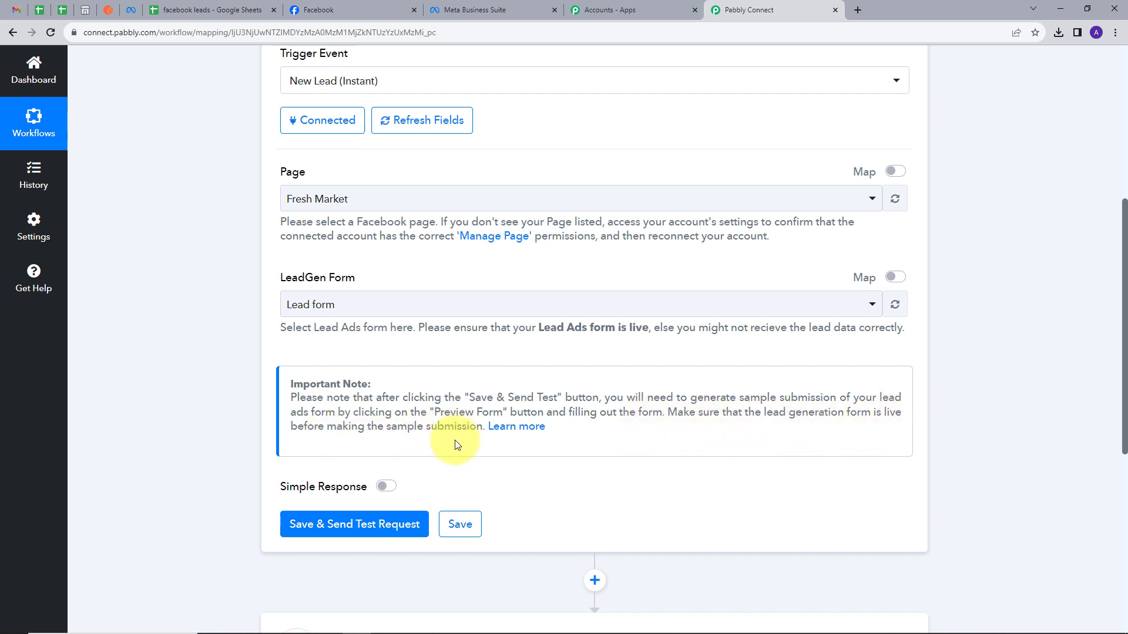
click(346, 534)
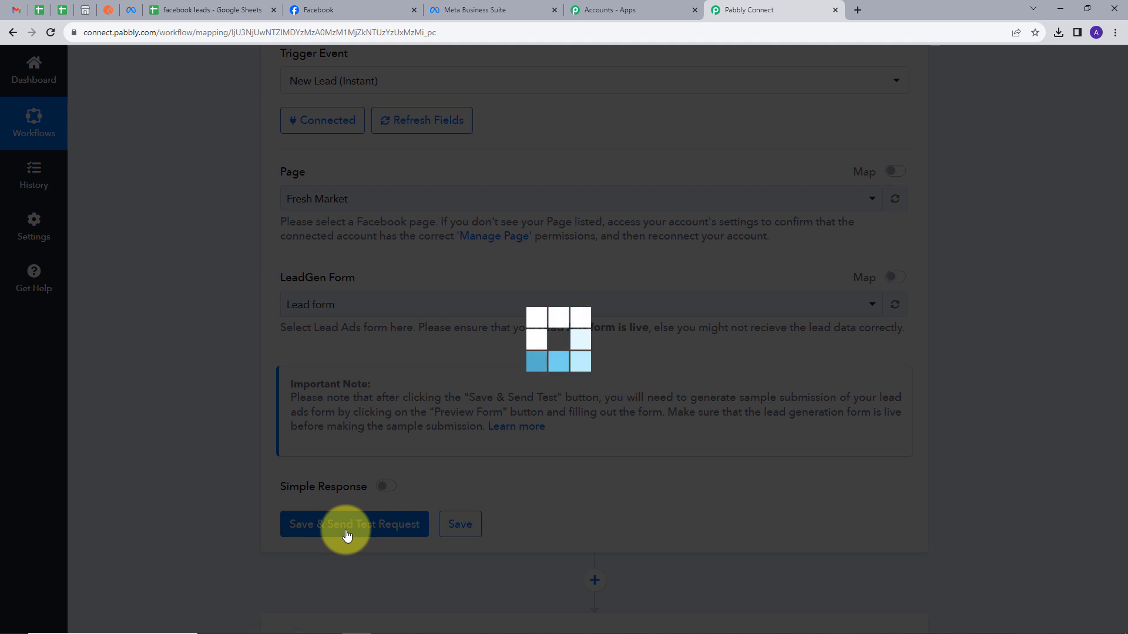
scroll(522, 487, down, 1)
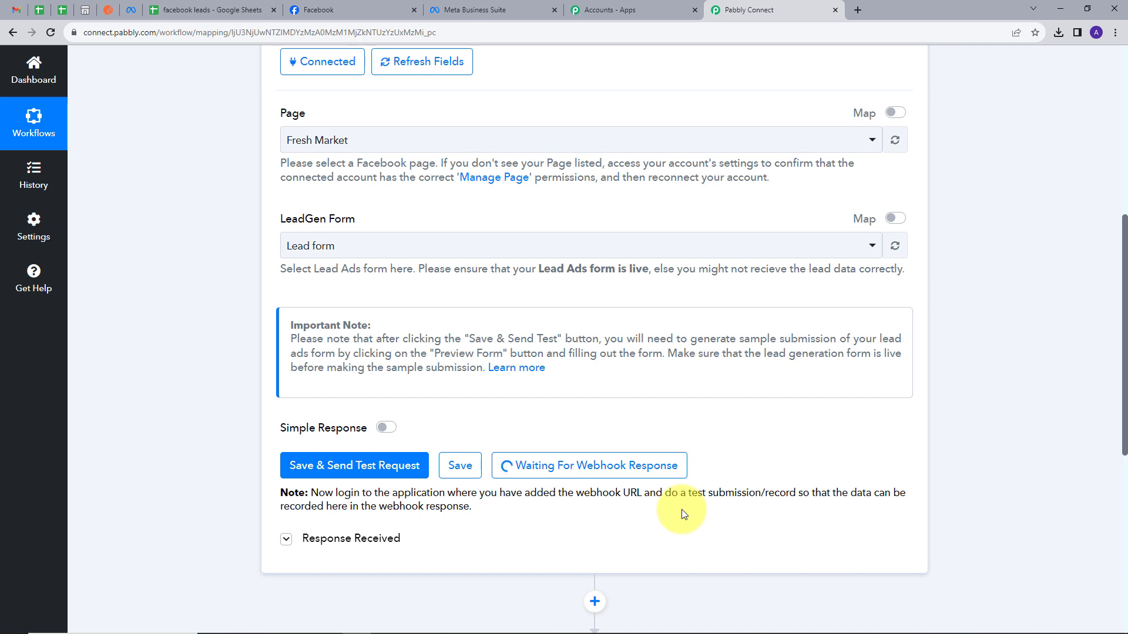
On the Meta for Developers site, open the Lead Ads Testing Tool from Tools.
click(131, 10)
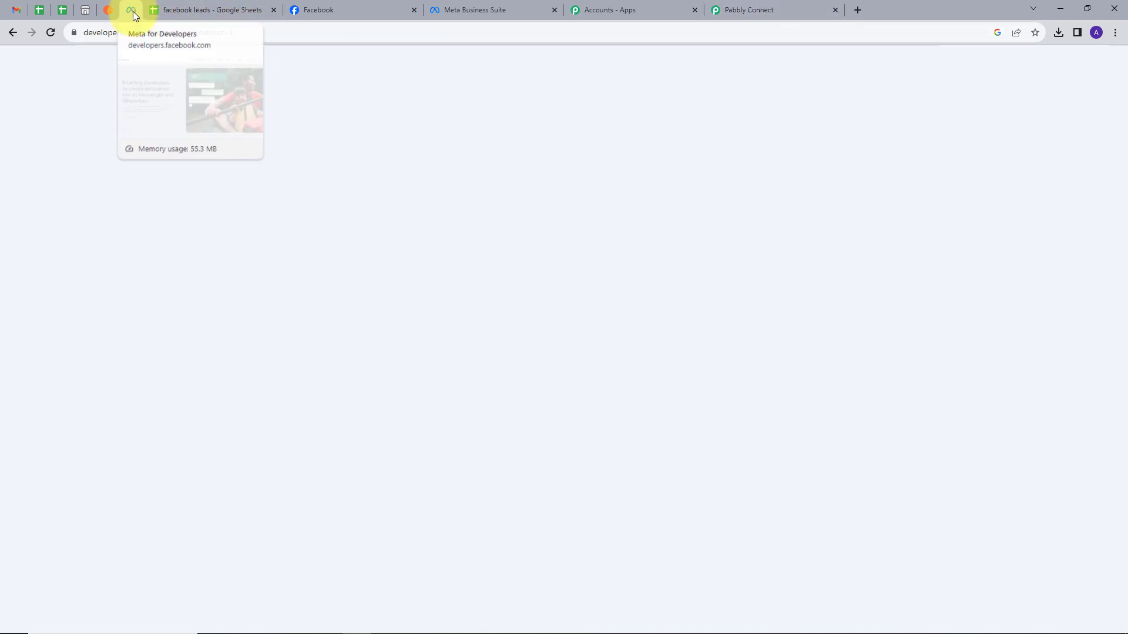
click(958, 74)
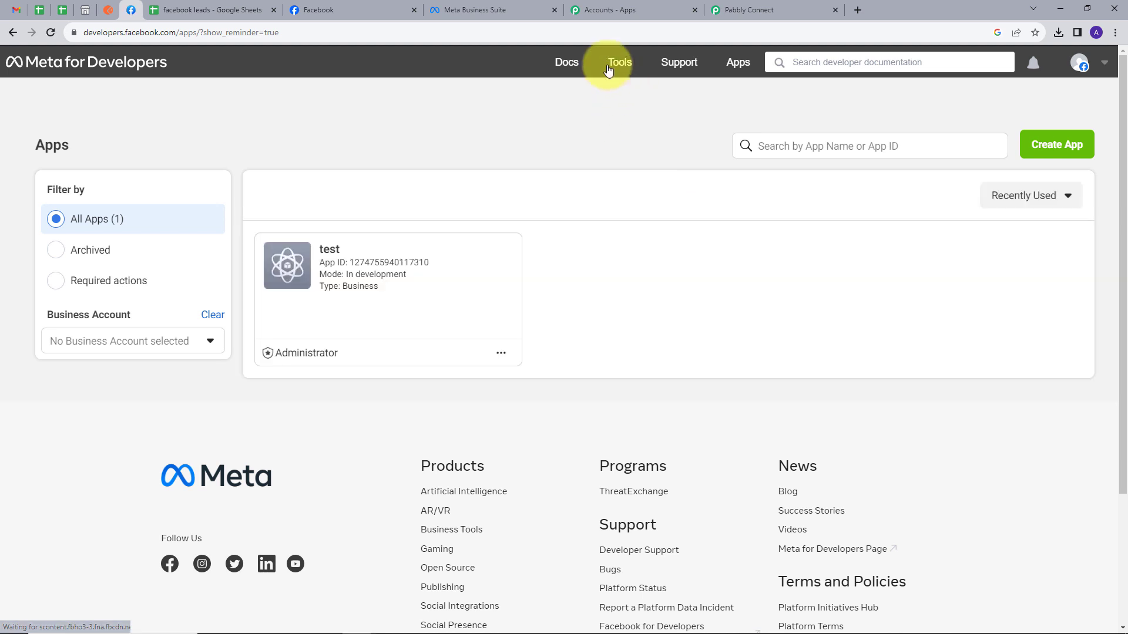
click(611, 66)
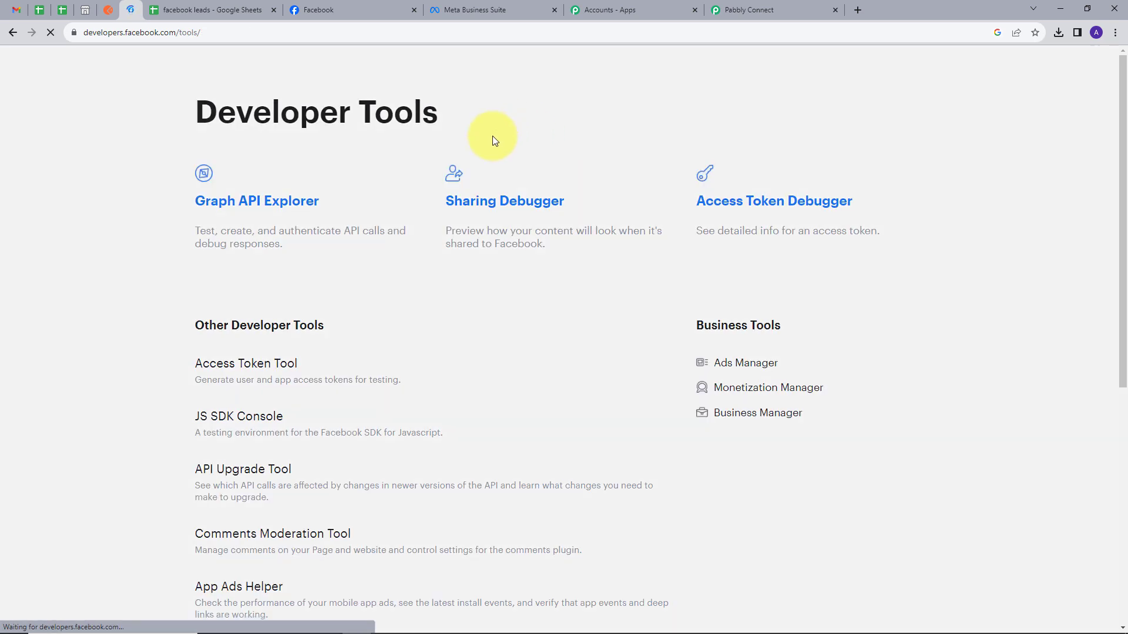
scroll(433, 185, down, 3)
scroll(433, 185, down, 1)
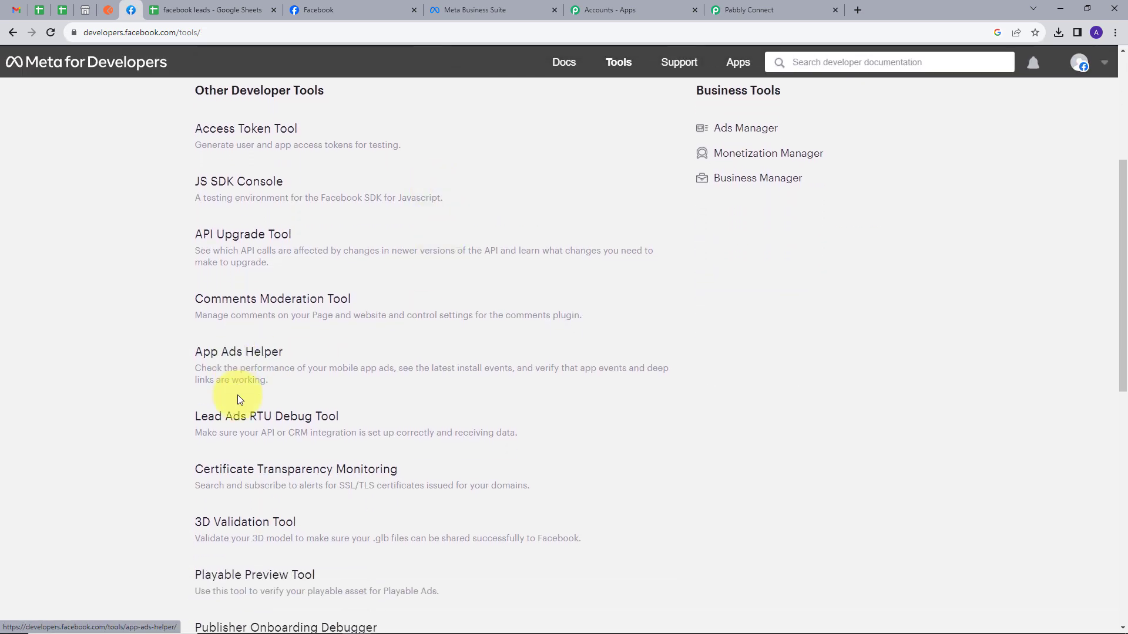
click(269, 422)
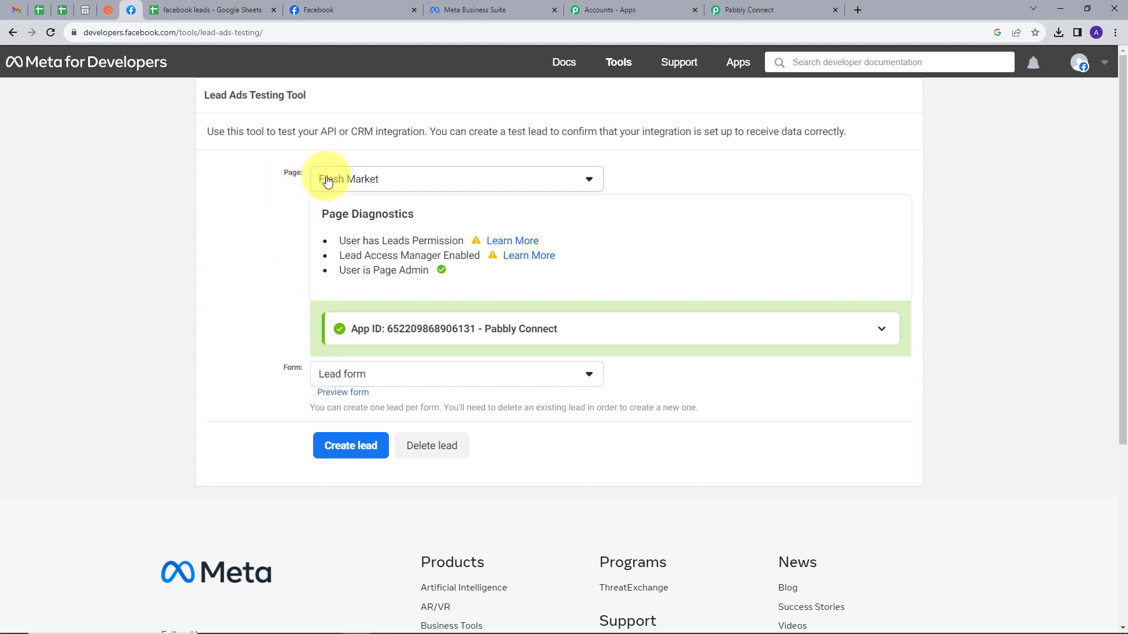
Fill the Lead form preview with a test first name, last name, e-mail and phone, then submit it.
click(344, 395)
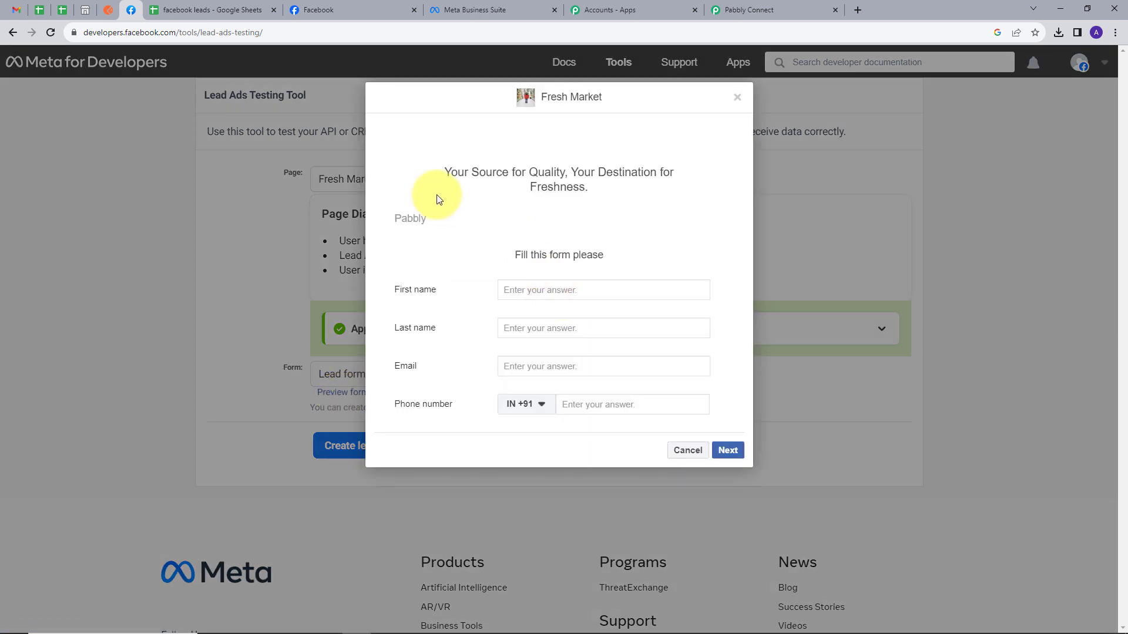
click(530, 289)
text(Dummy)
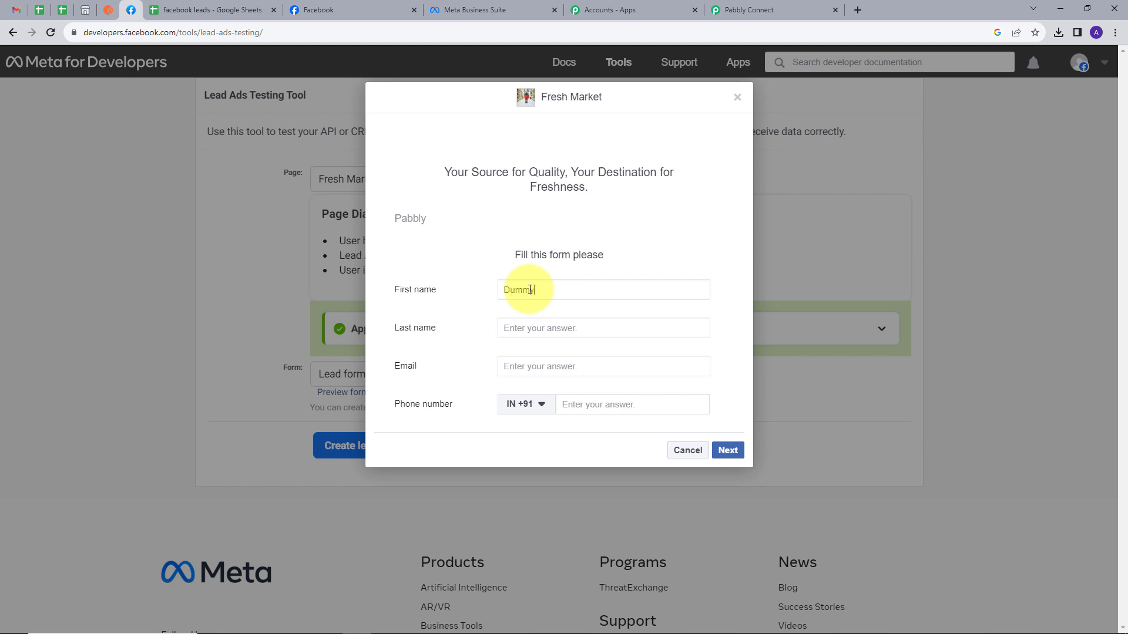
key(Tab)
text(U)
key(Tab)
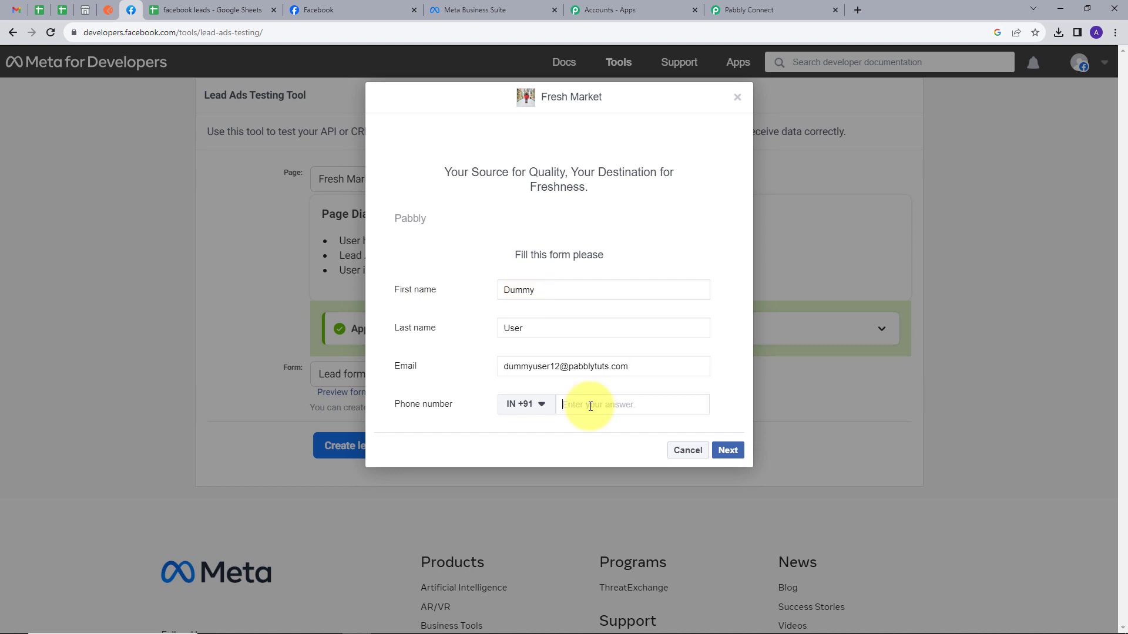
text(99999 99999)
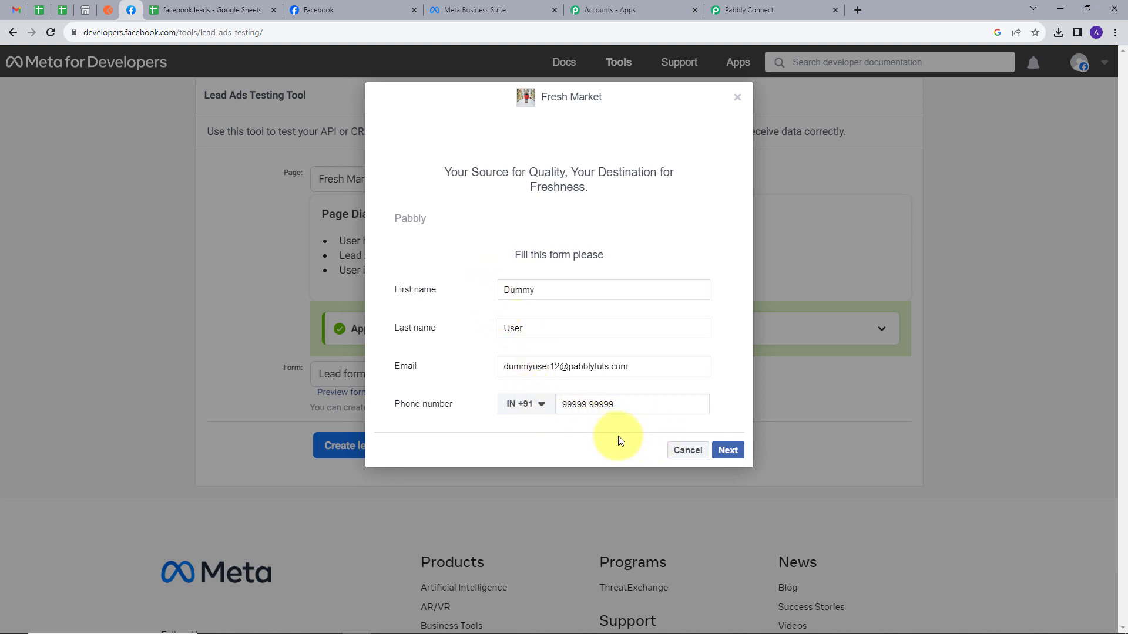
click(728, 450)
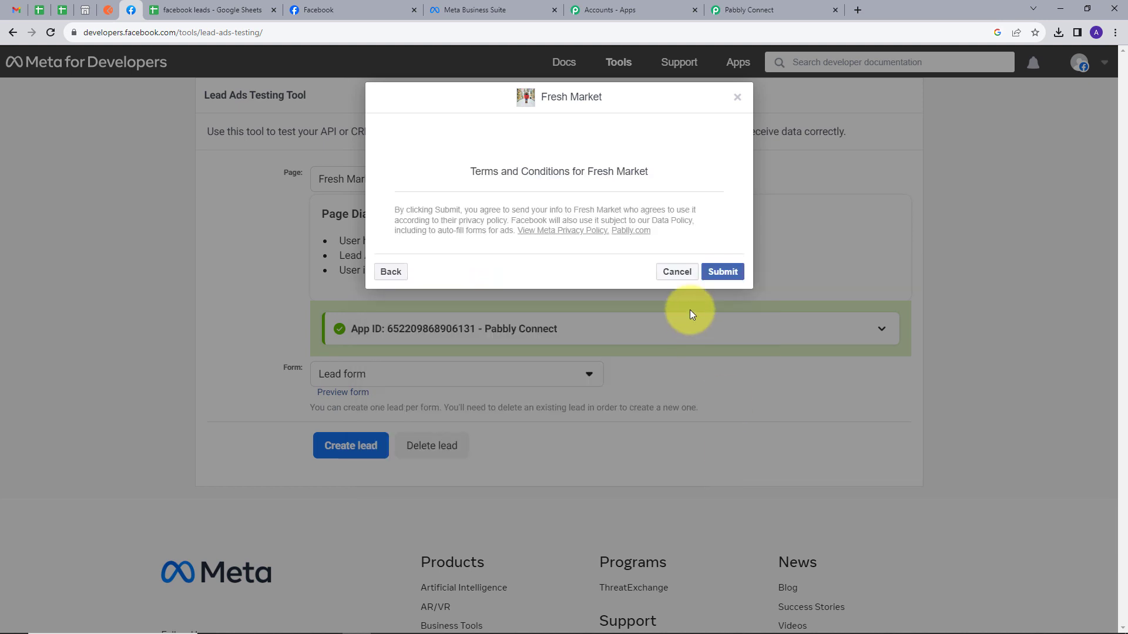
click(721, 273)
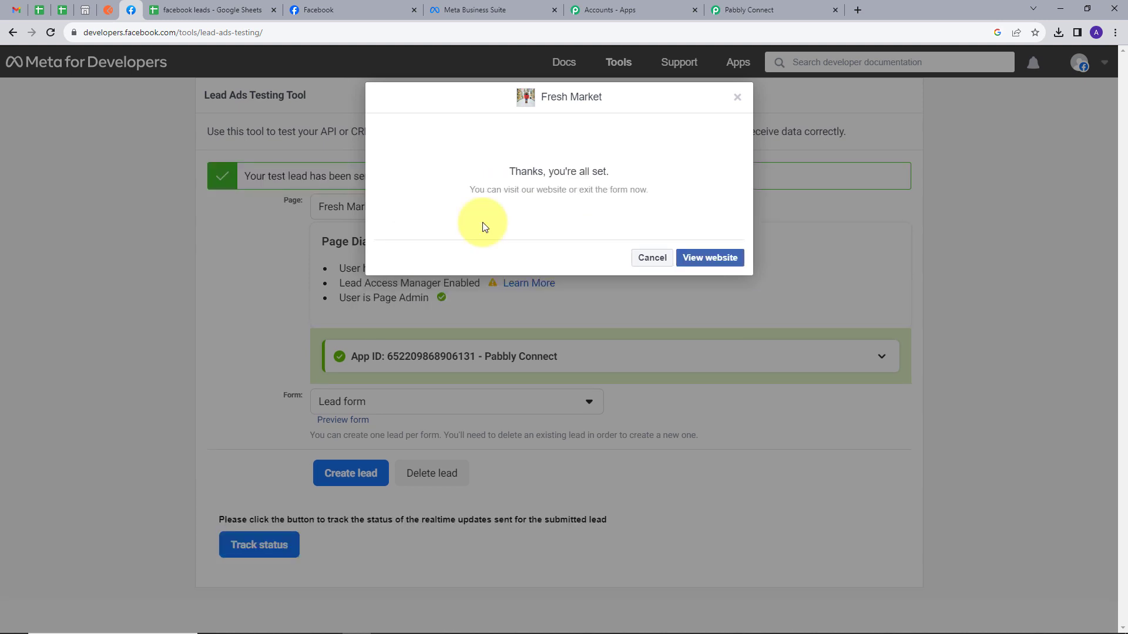
Back in Pabbly Connect, check the received first name, last name, email and phone values.
click(735, 10)
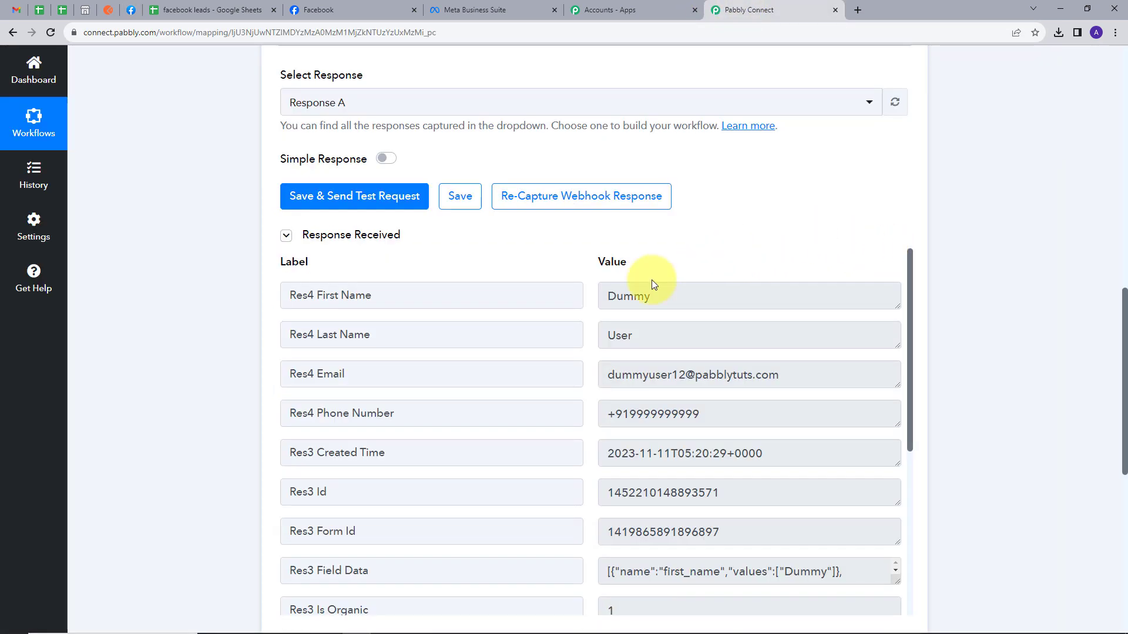
scroll(656, 279, down, 1)
scroll(654, 279, up, 1)
click(667, 297)
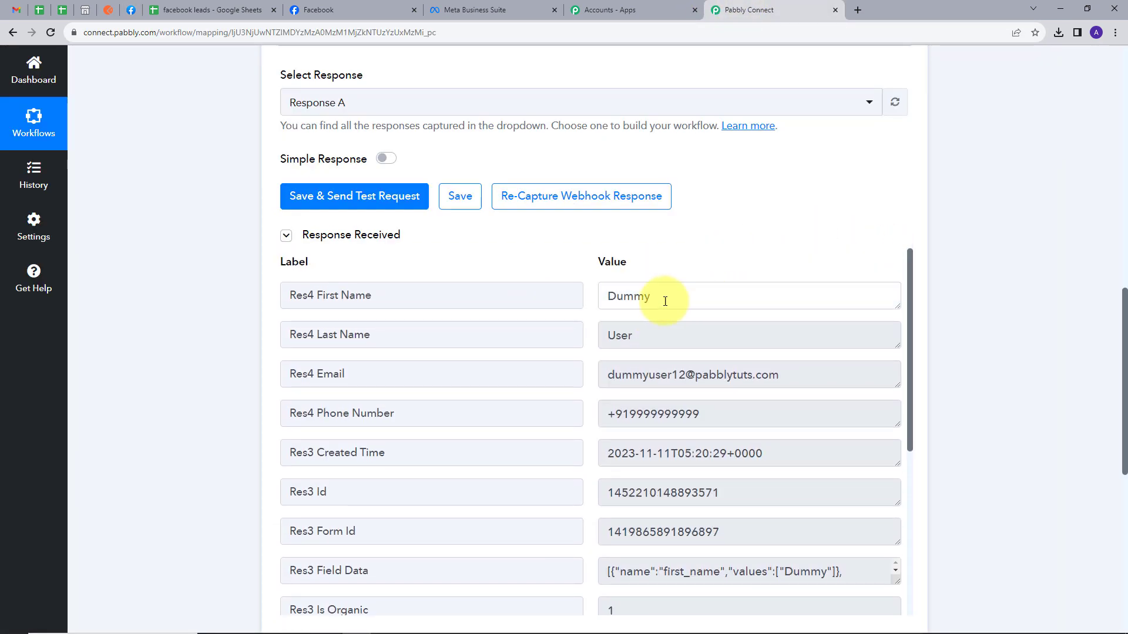
click(660, 345)
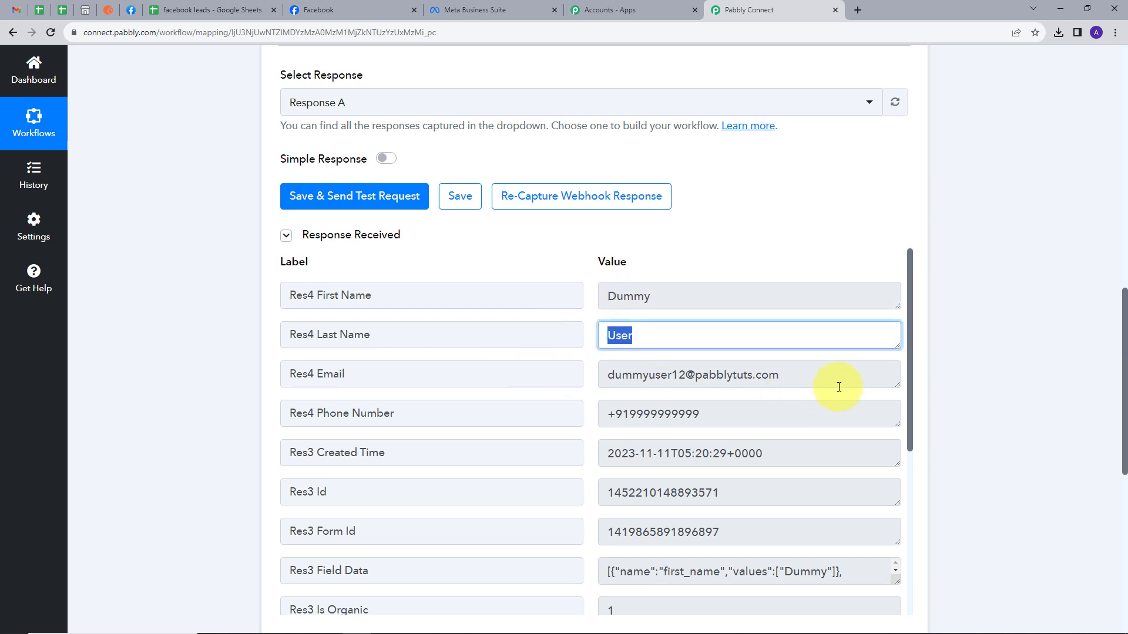
click(650, 379)
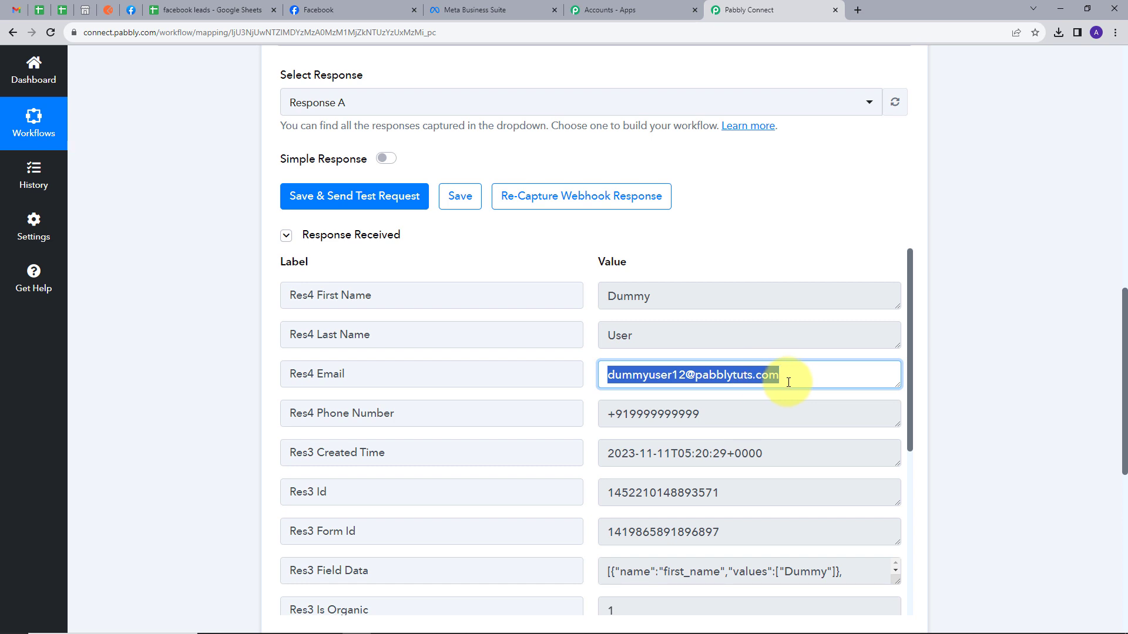
click(625, 412)
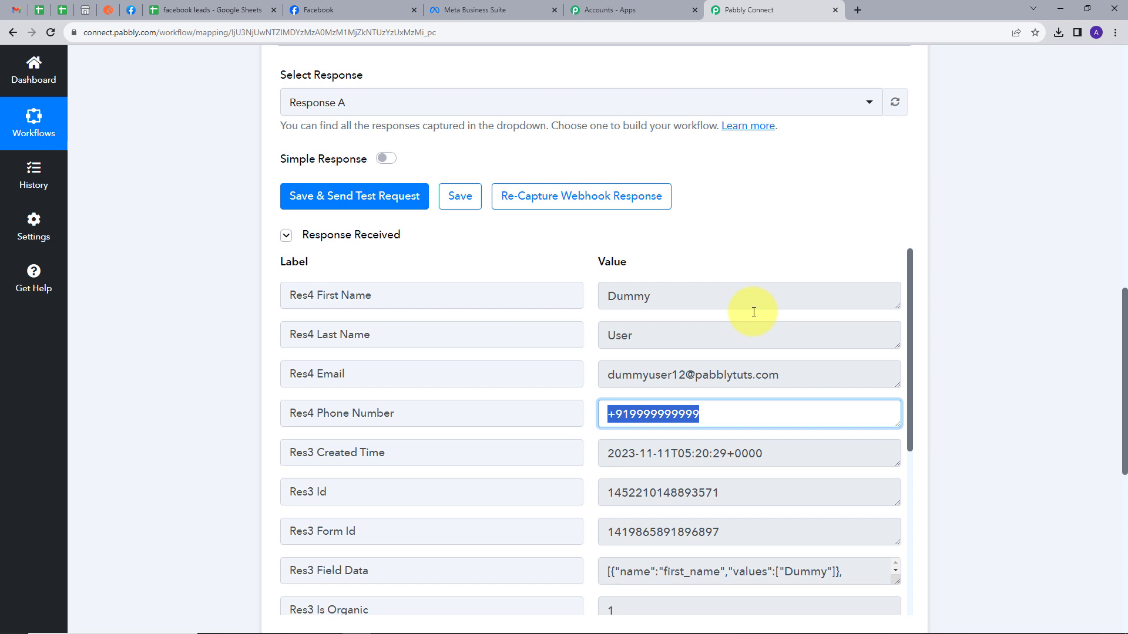
scroll(979, 302, down, 6)
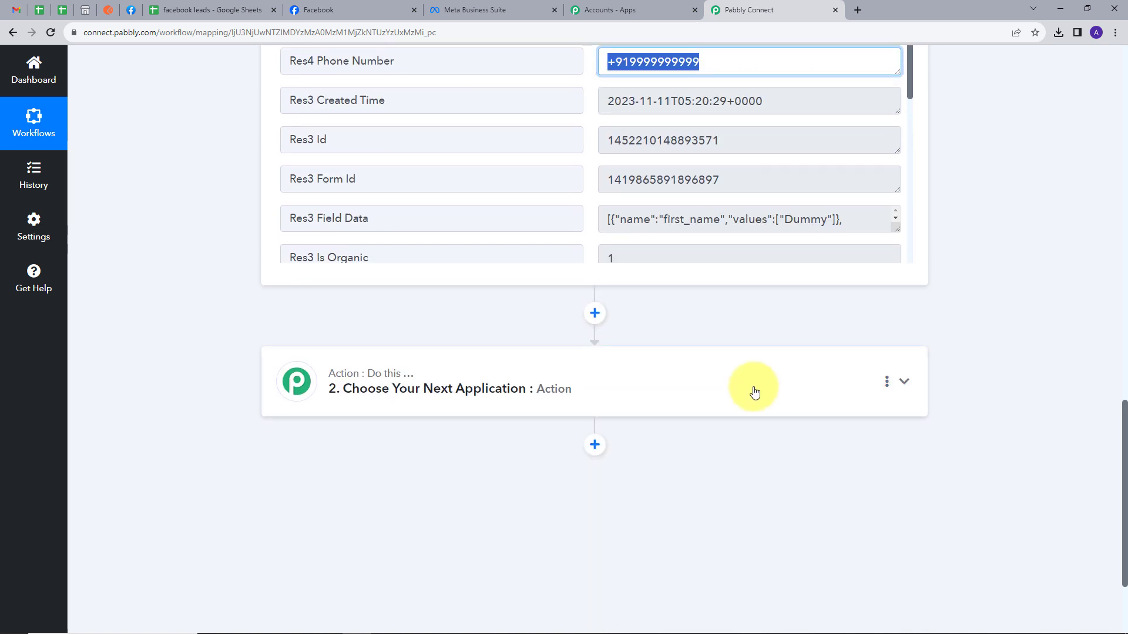
Set the next action to Google Sheets with the Add New Row event.
click(755, 392)
scroll(463, 387, down, 1)
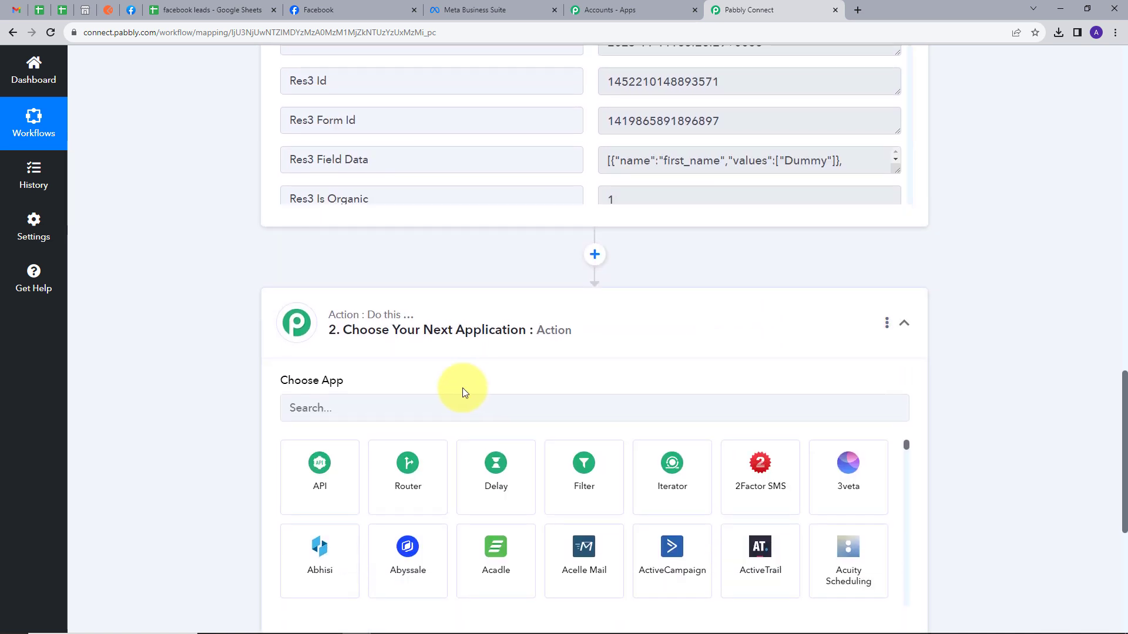
click(428, 405)
text(Go)
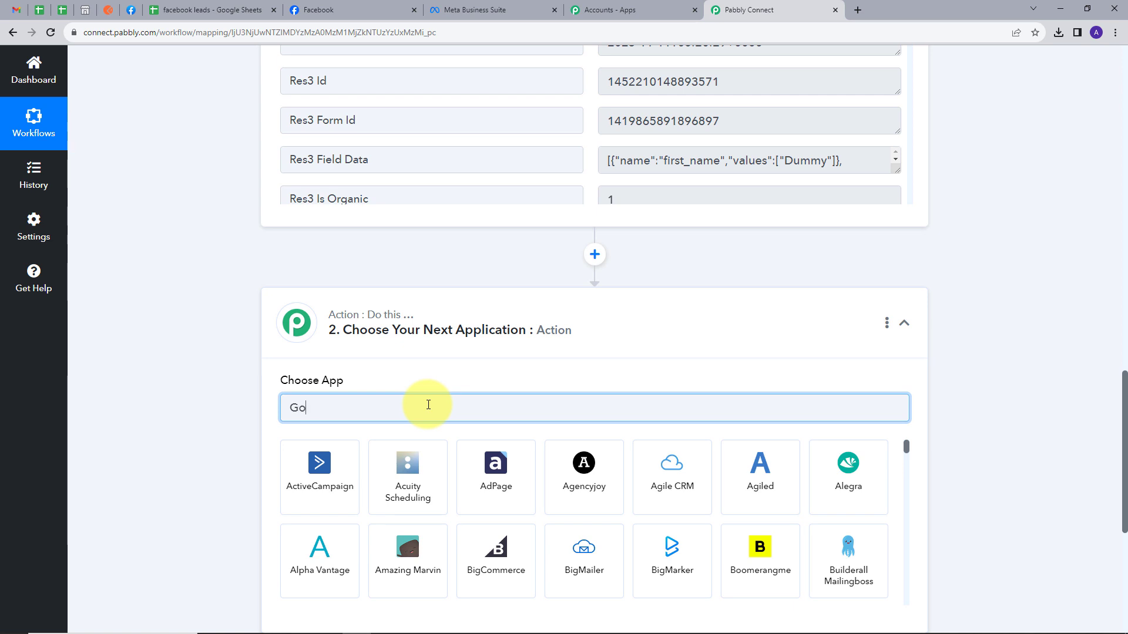
text(ogle sh)
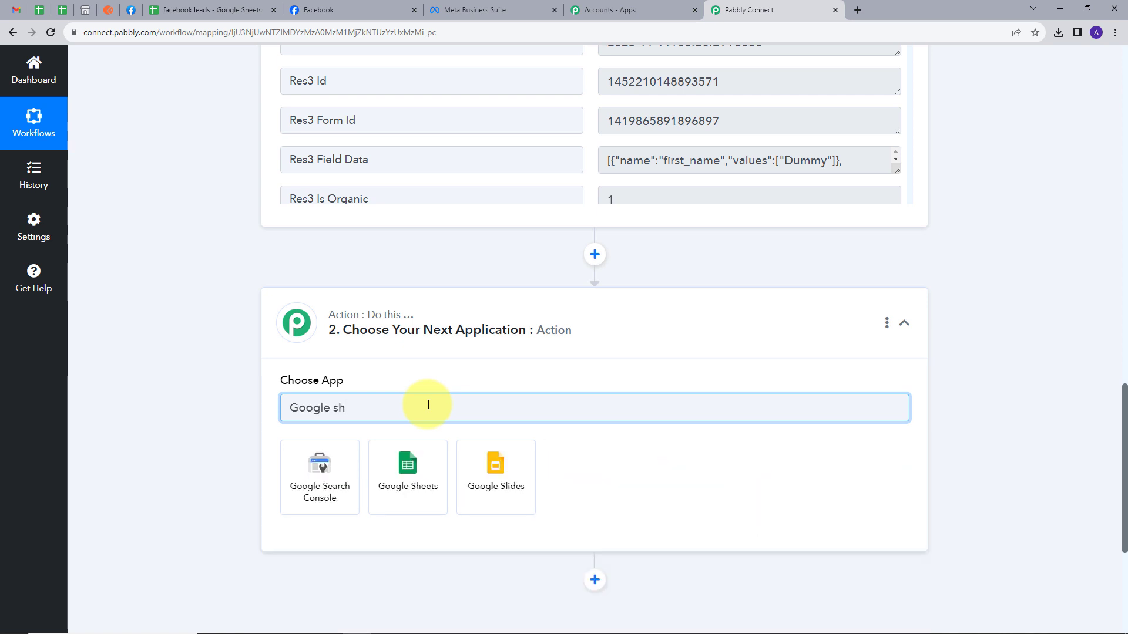
click(309, 468)
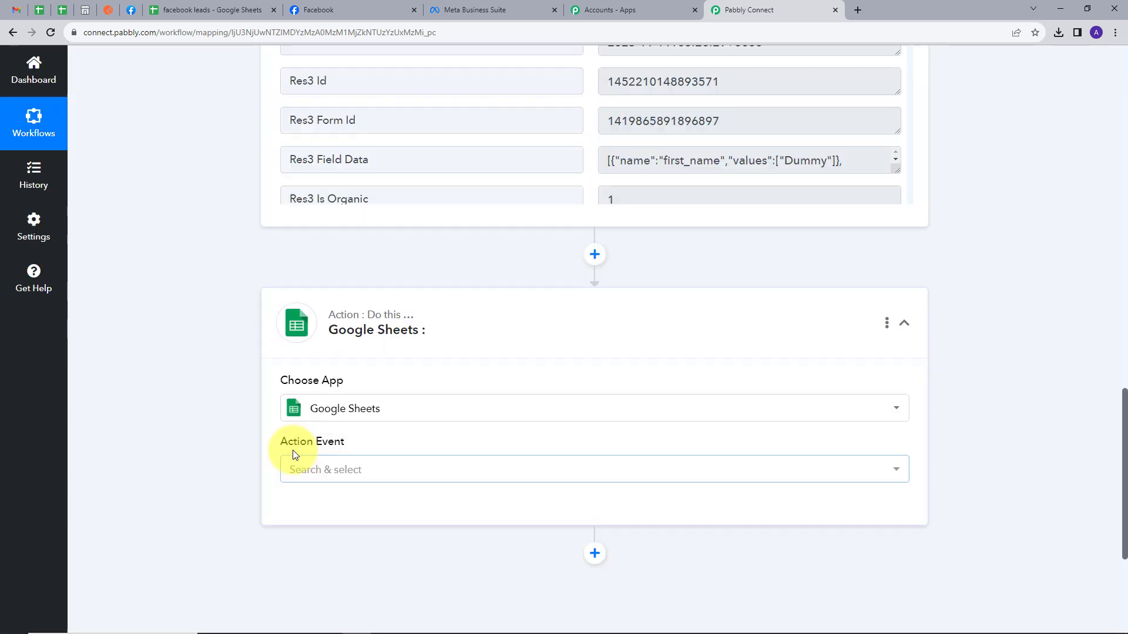
click(369, 470)
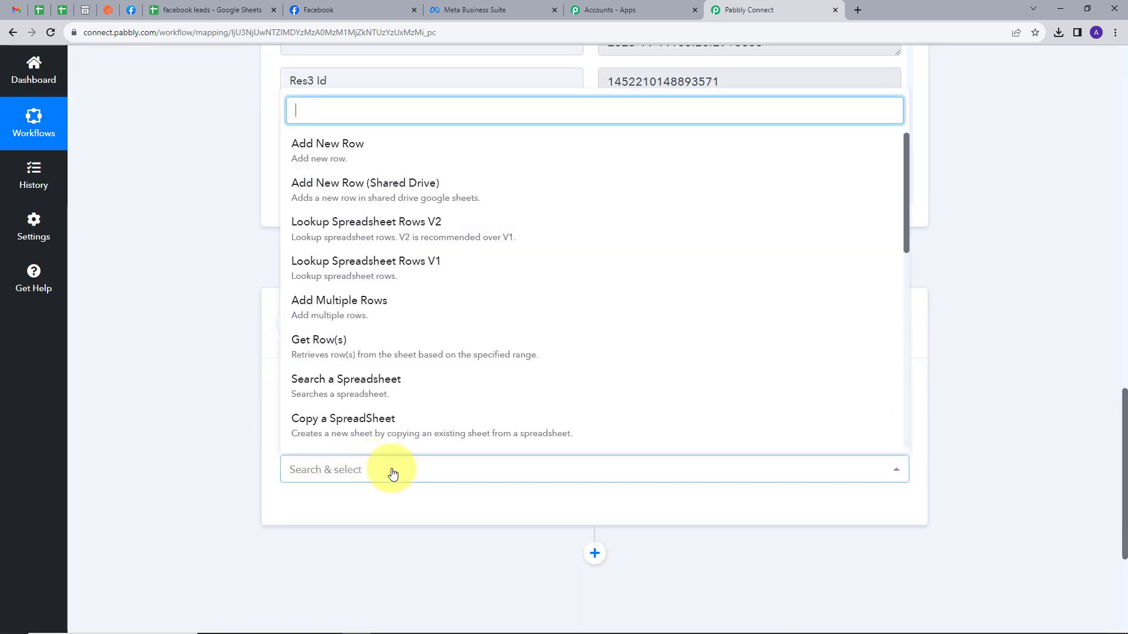
click(343, 151)
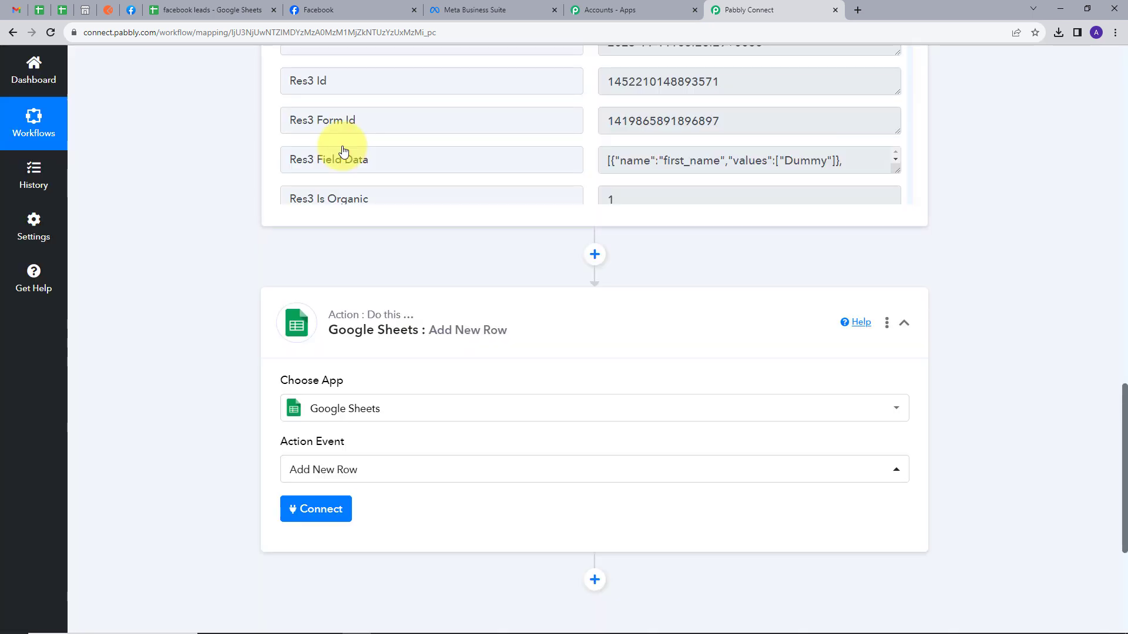
Authorise a new Google account connection for Google Sheets via Sign in with Google.
click(331, 512)
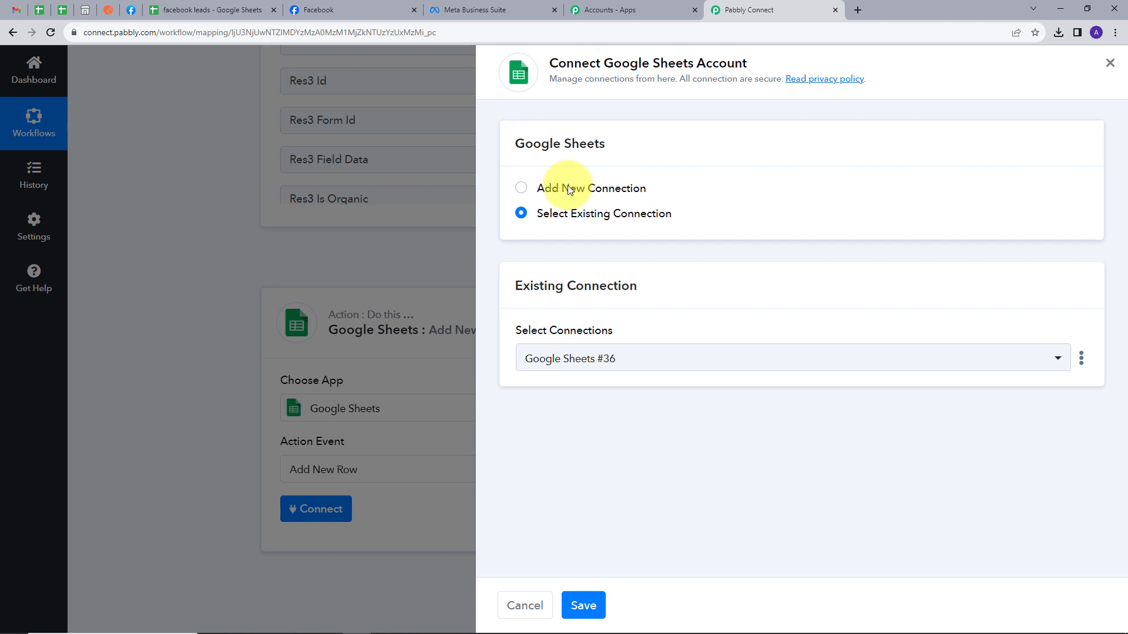
click(569, 189)
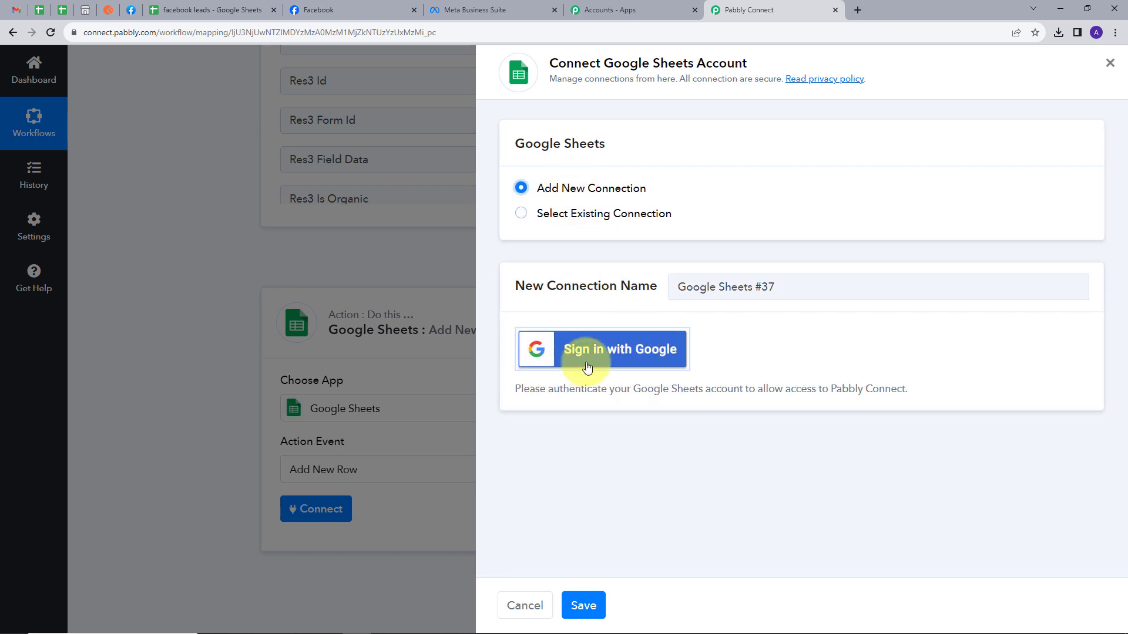
click(610, 362)
click(303, 289)
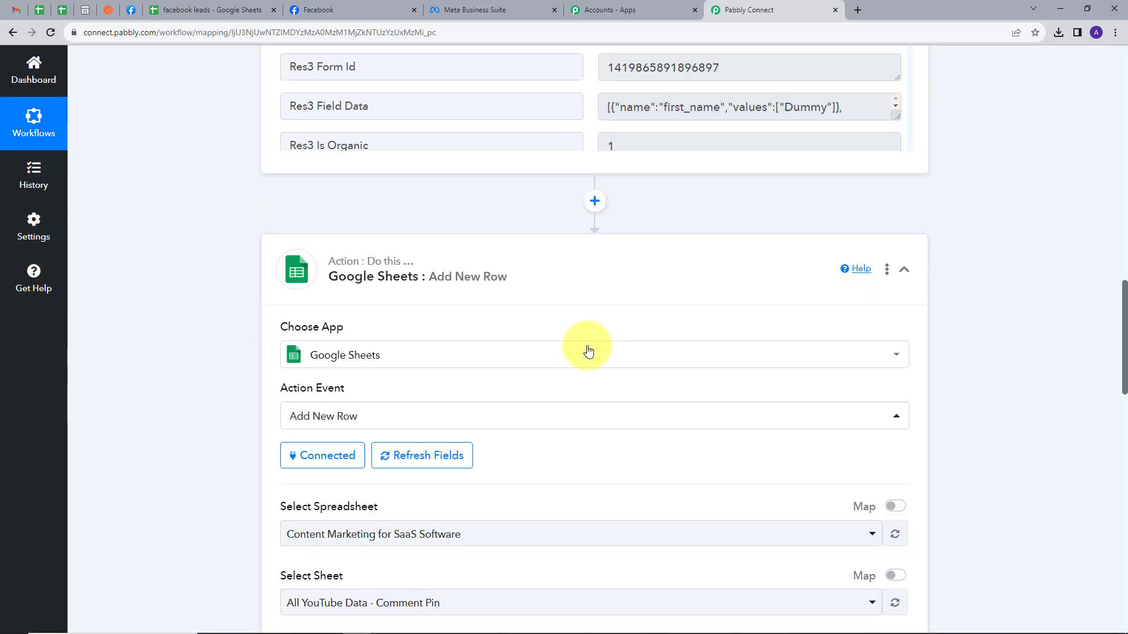
scroll(588, 351, down, 5)
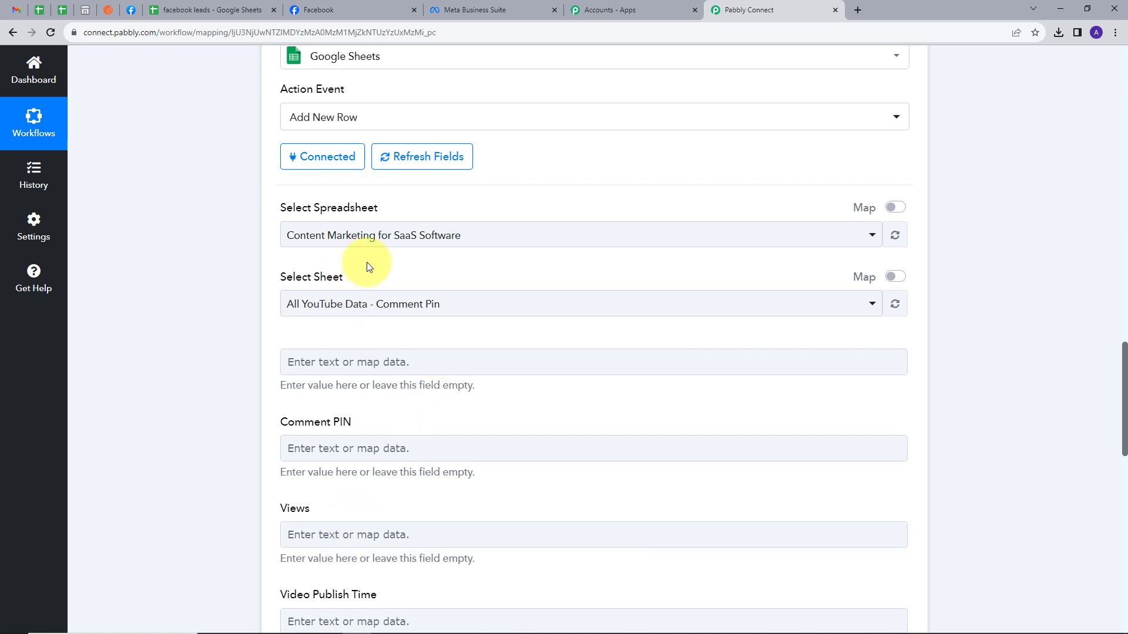
Check the facebook leads spreadsheet's columns, then open the spreadsheet list in Pabbly Connect.
click(197, 3)
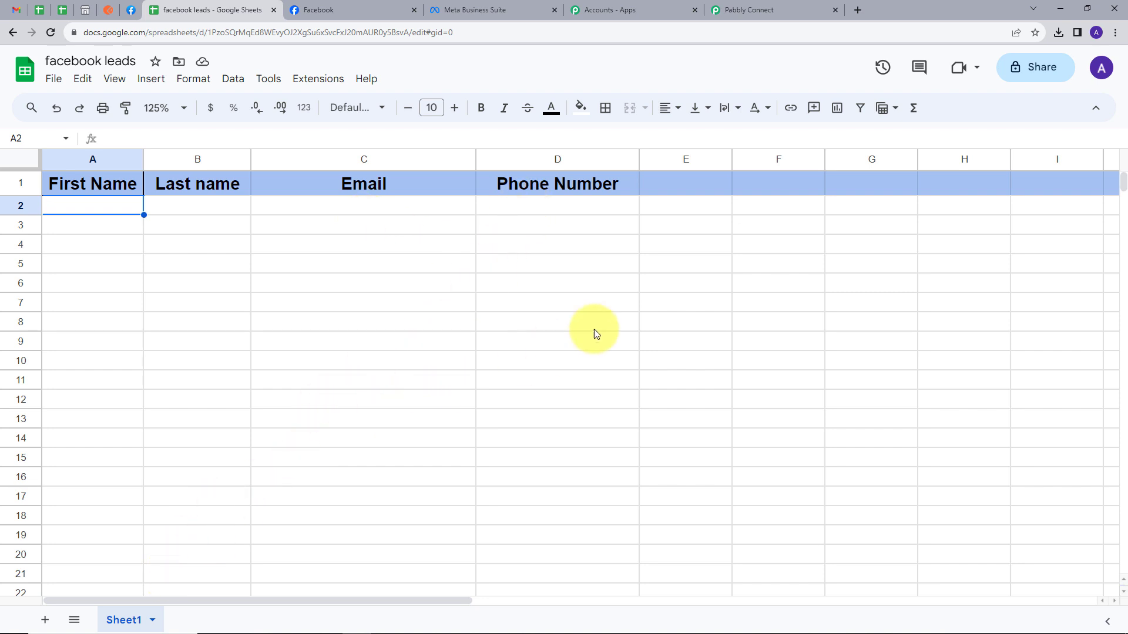
click(763, 2)
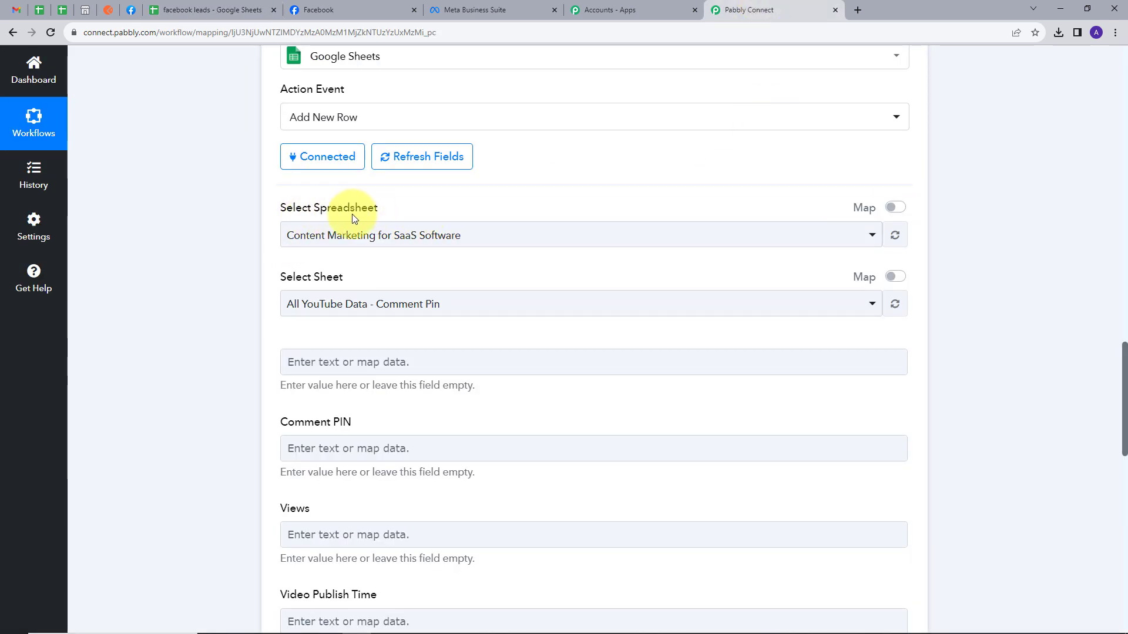
click(533, 235)
Select the facebook leads spreadsheet so Sheet1's column fields appear.
click(353, 330)
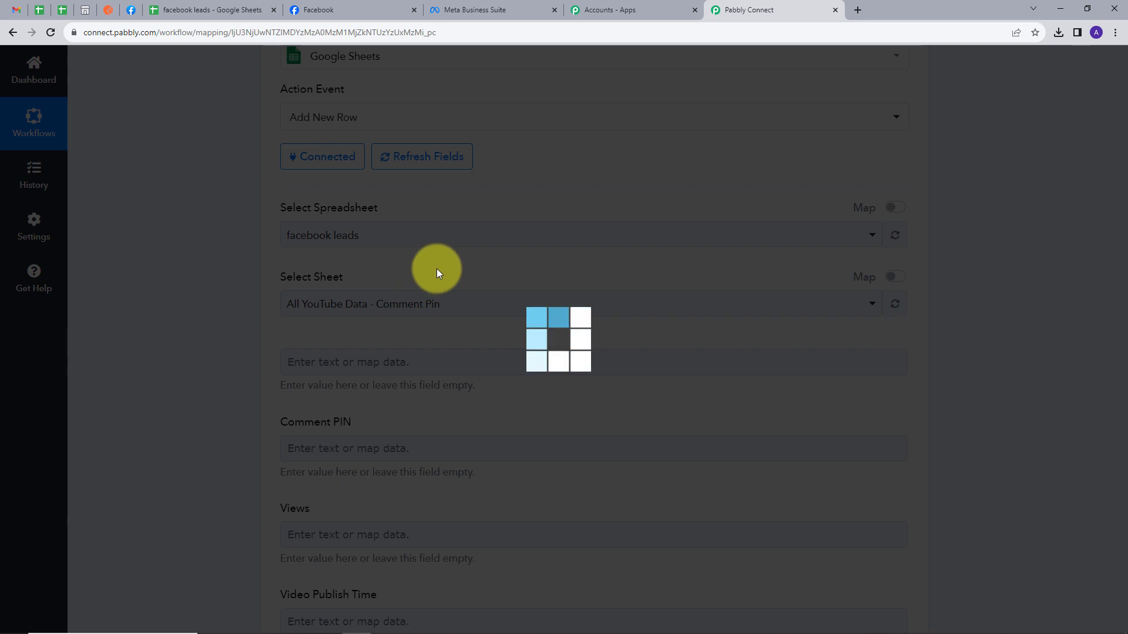
scroll(388, 264, down, 1)
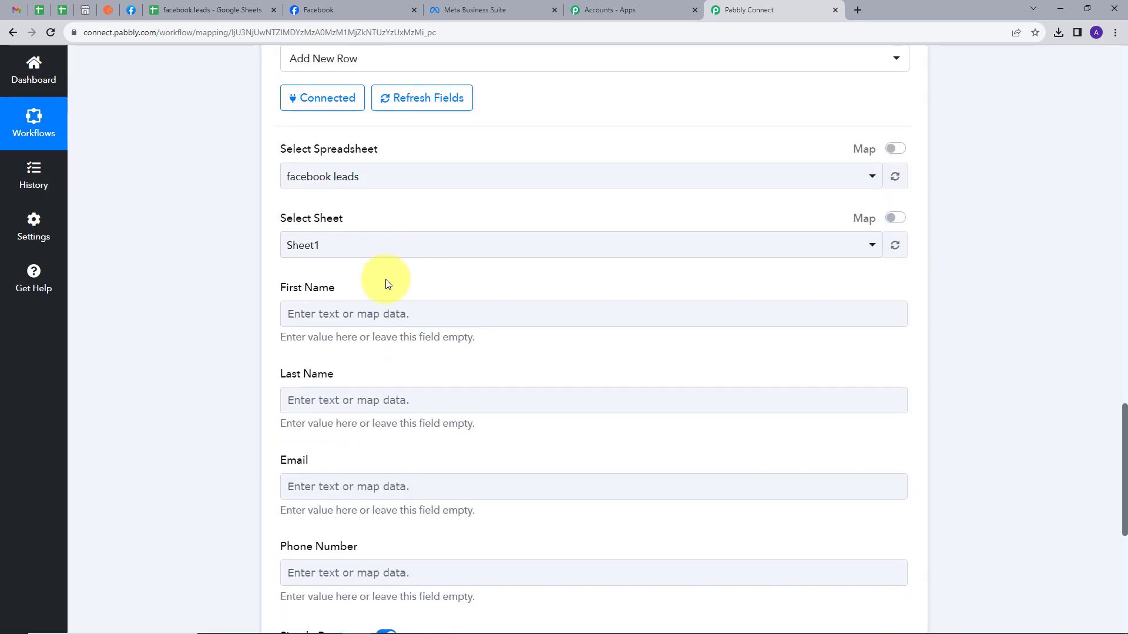
scroll(388, 306, down, 1)
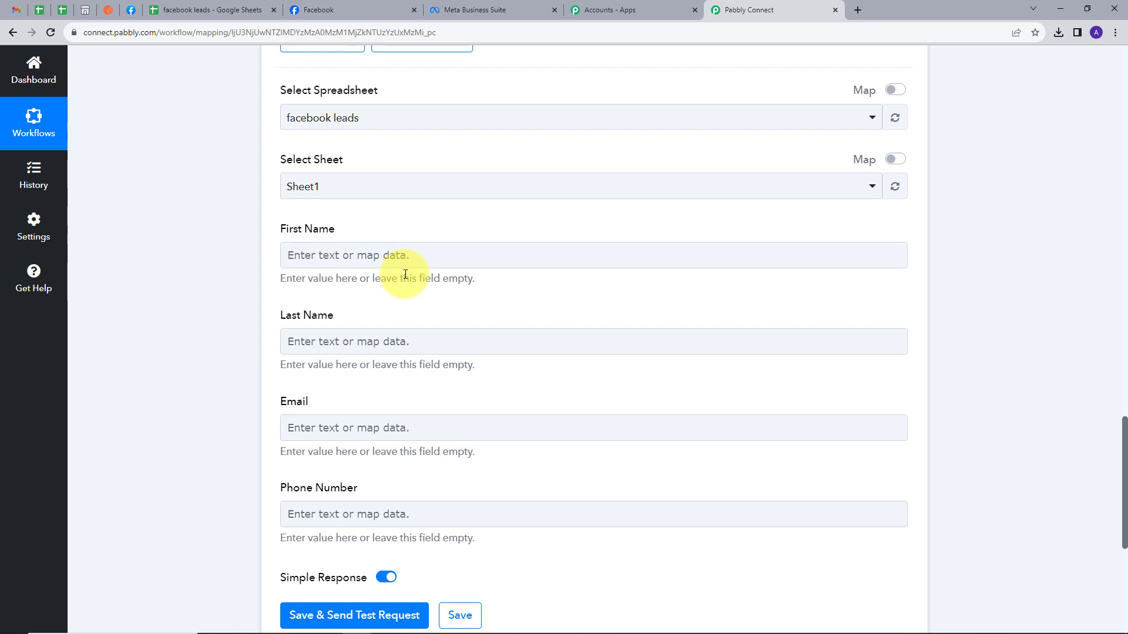
Map the Facebook lead's first and last name into the First Name and Last Name fields.
click(423, 257)
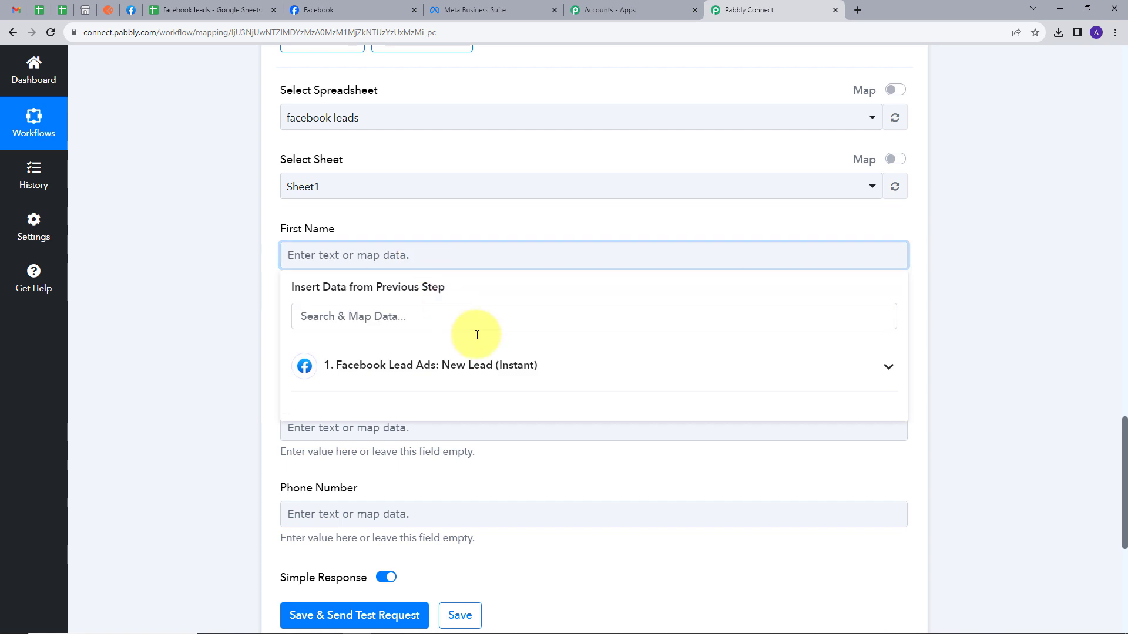
click(495, 357)
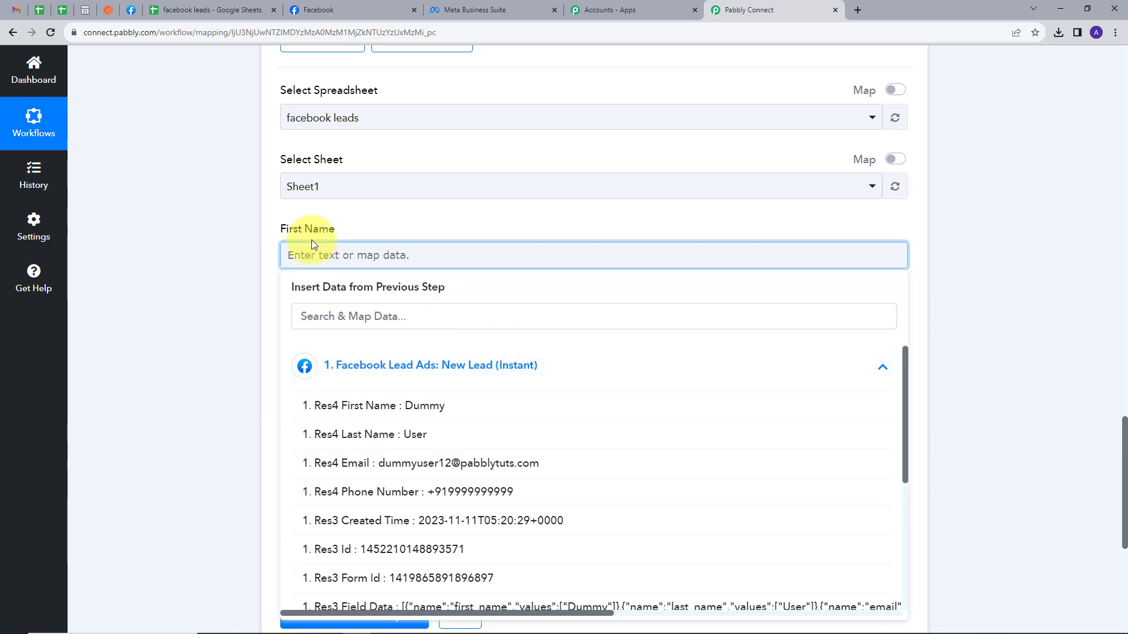
click(384, 415)
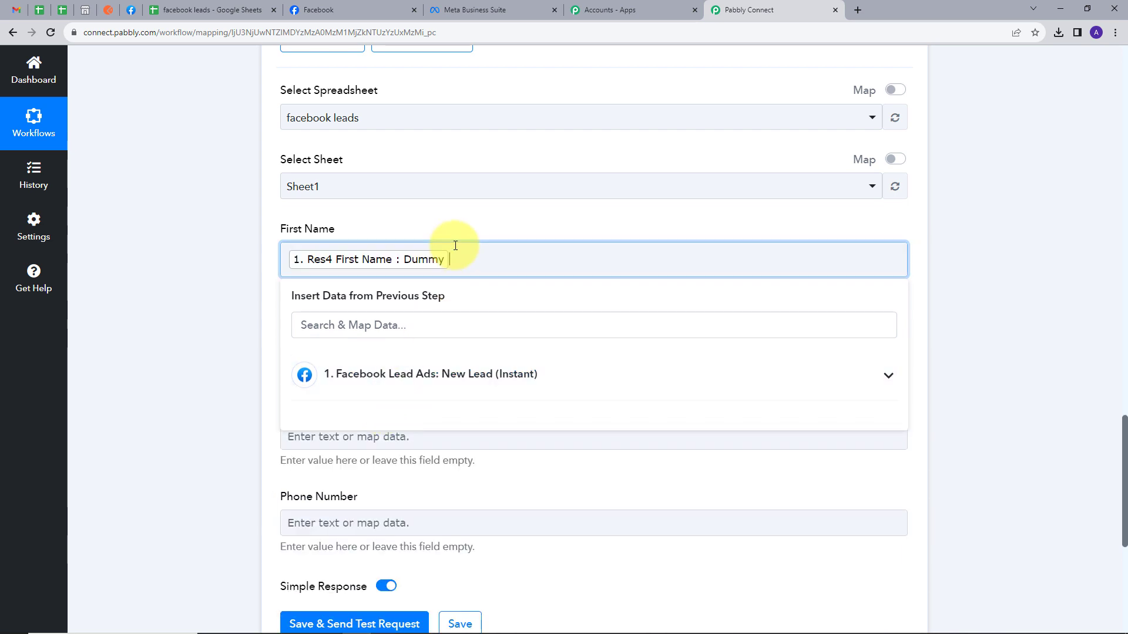
click(354, 364)
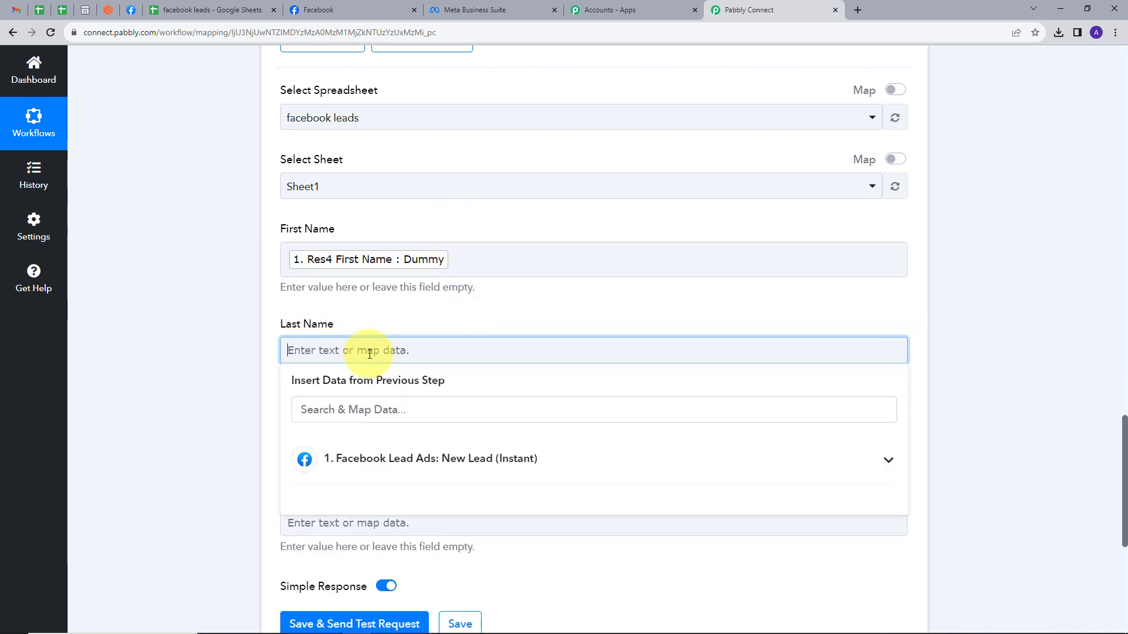
click(376, 390)
click(397, 450)
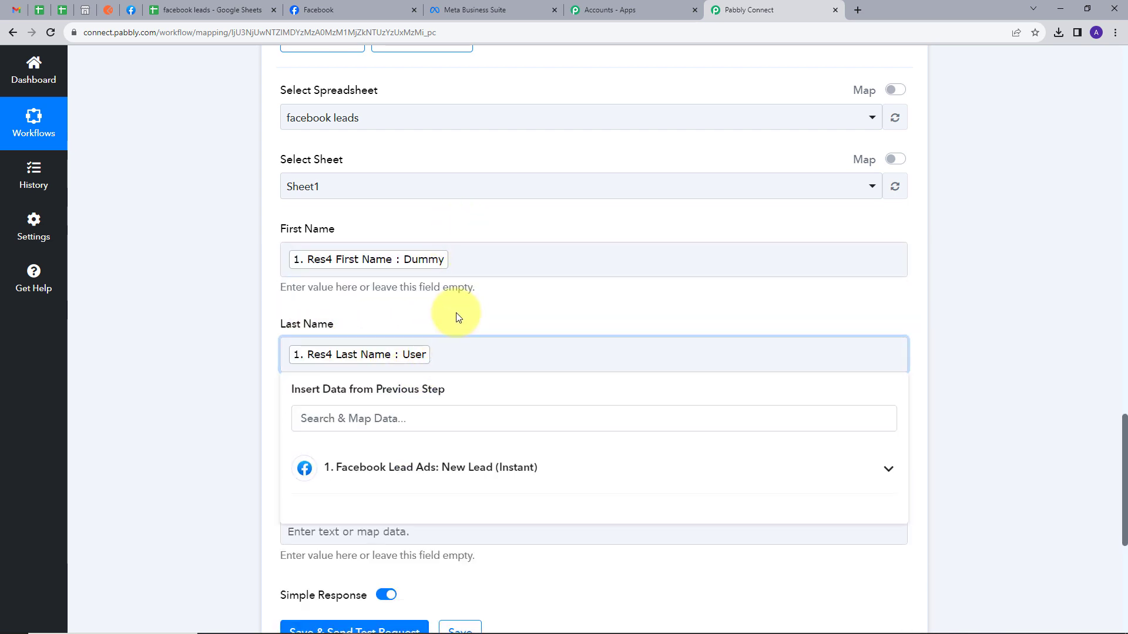
click(482, 303)
scroll(482, 303, down, 2)
Map the Facebook lead's email and phone number into the Email and Phone Number fields.
click(423, 329)
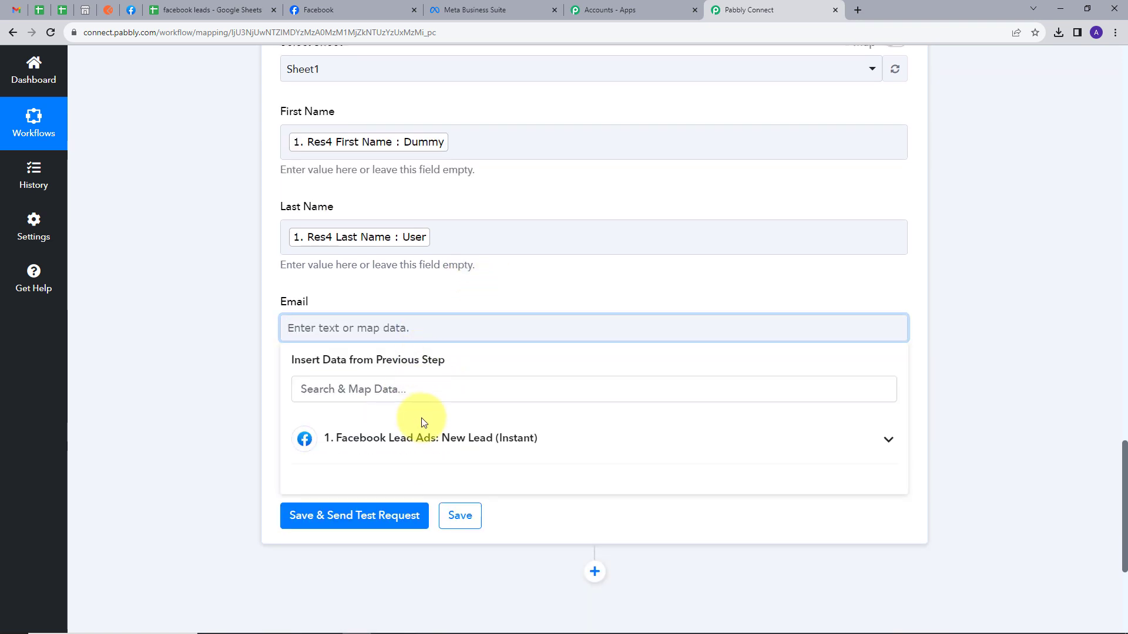
click(435, 436)
scroll(453, 435, down, 2)
click(453, 432)
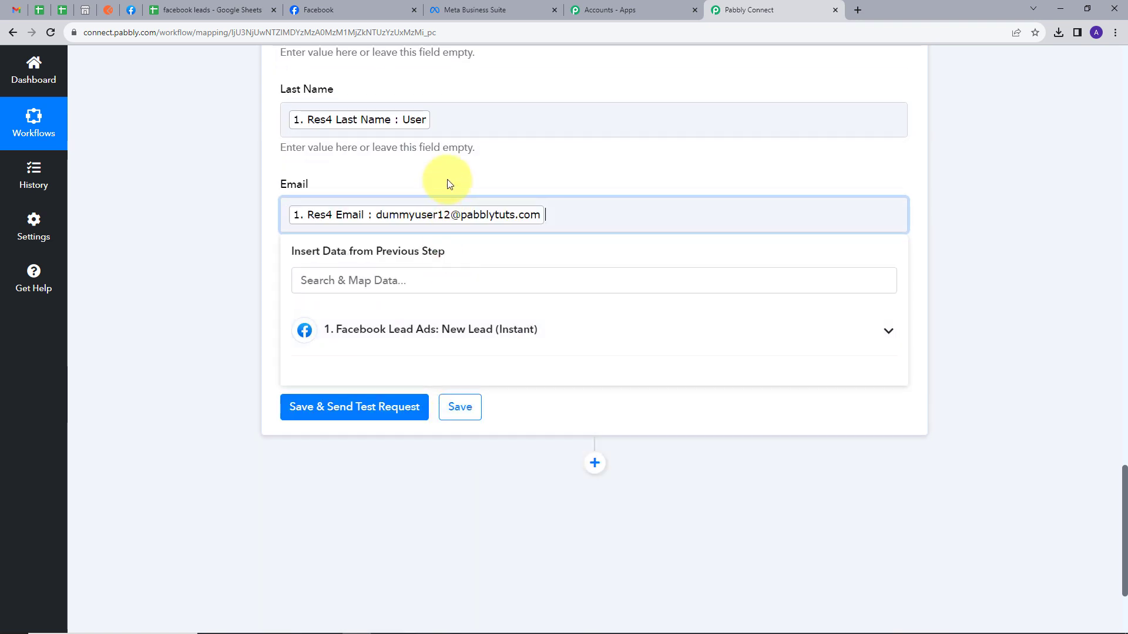
click(448, 180)
click(420, 300)
scroll(435, 353, down, 1)
click(444, 385)
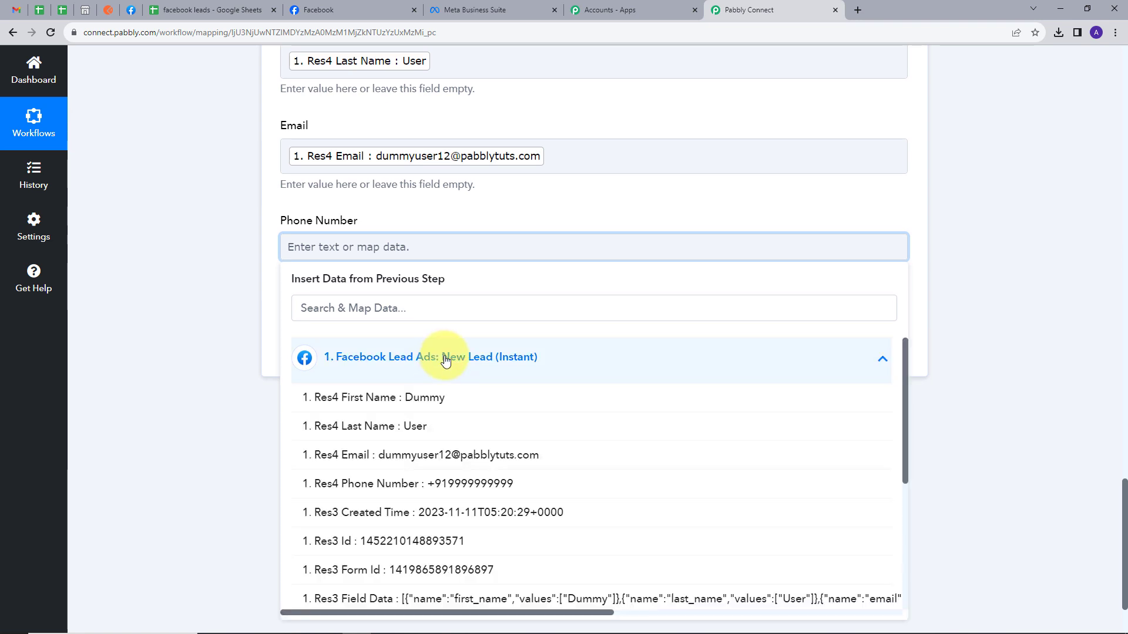
click(466, 415)
click(477, 222)
scroll(478, 222, up, 3)
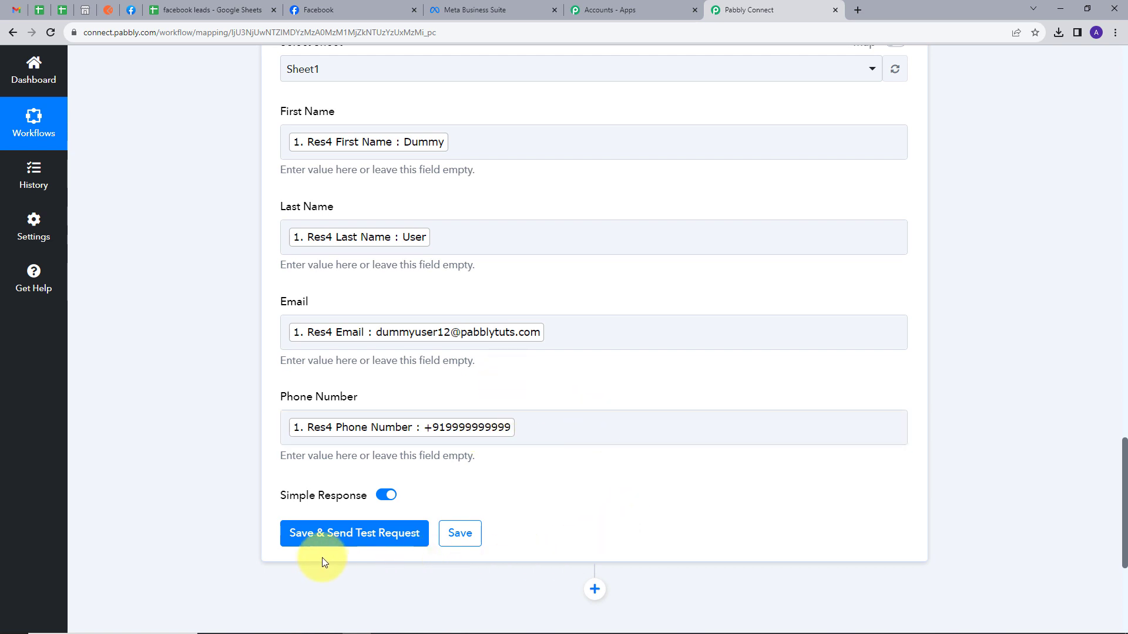
Save the action and send a test row, confirming 1 row updated in Sheet1!A2:D2.
click(373, 544)
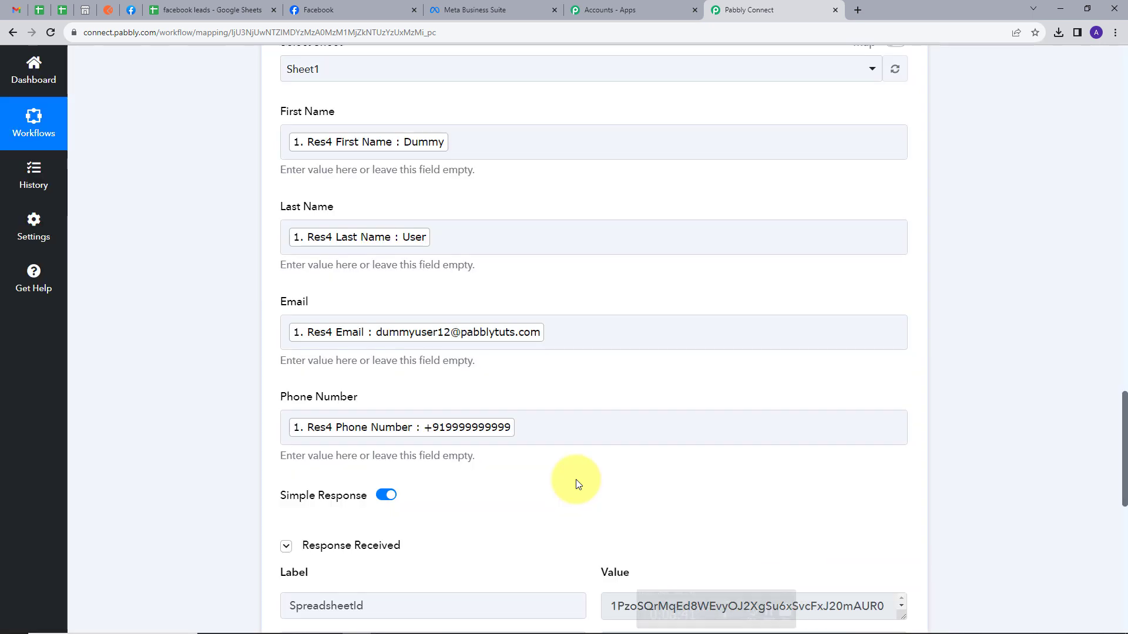
scroll(680, 404, down, 4)
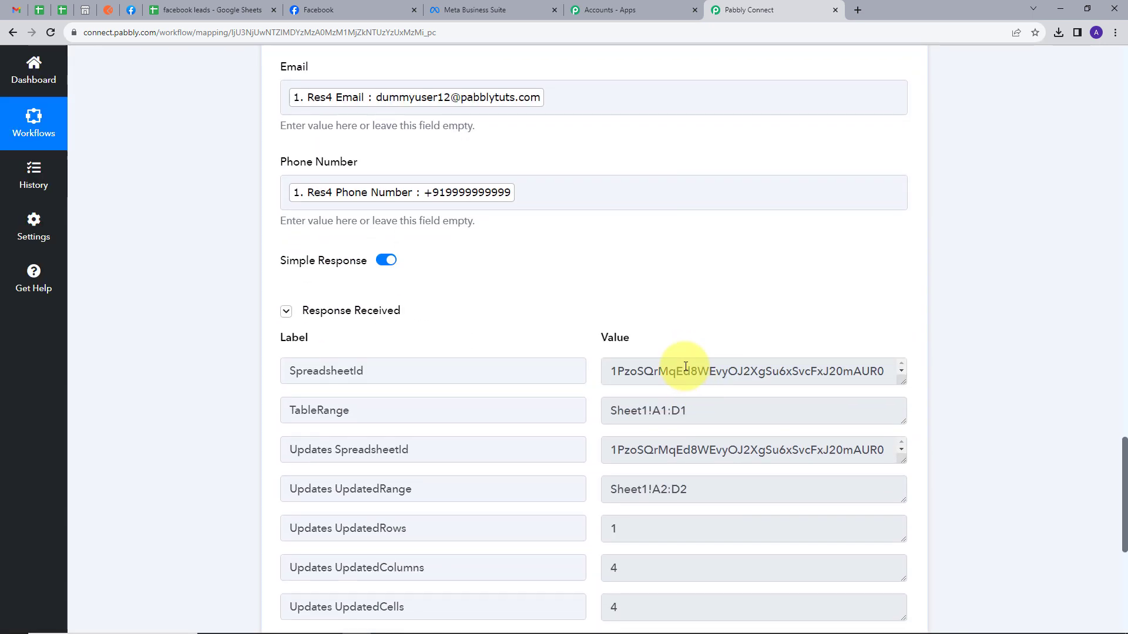
scroll(650, 404, down, 2)
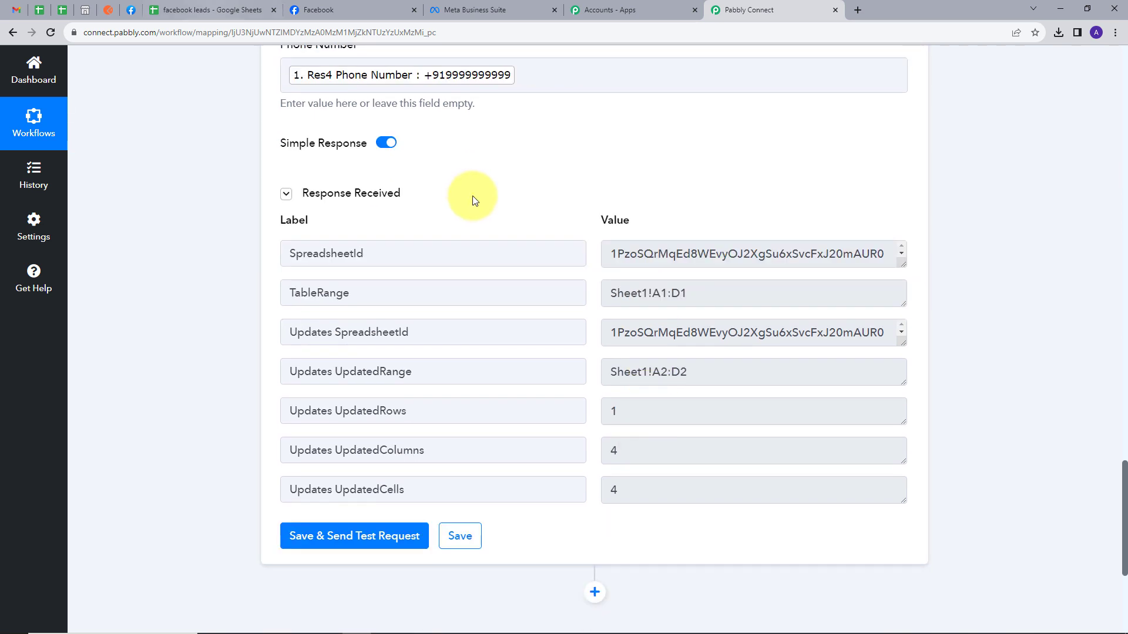
click(189, 10)
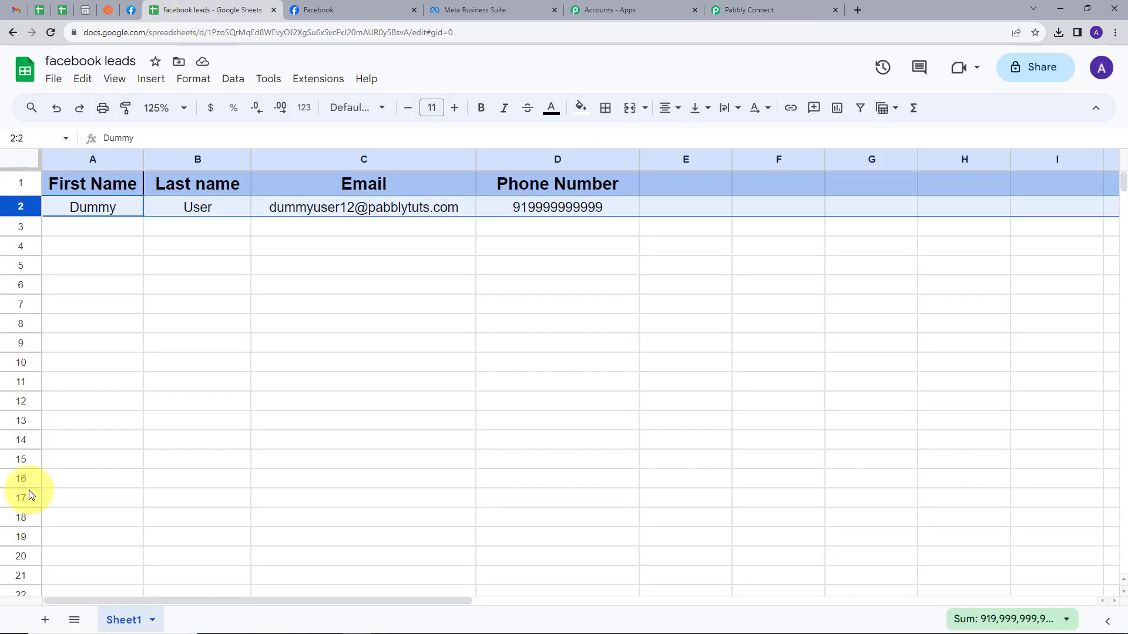
click(89, 227)
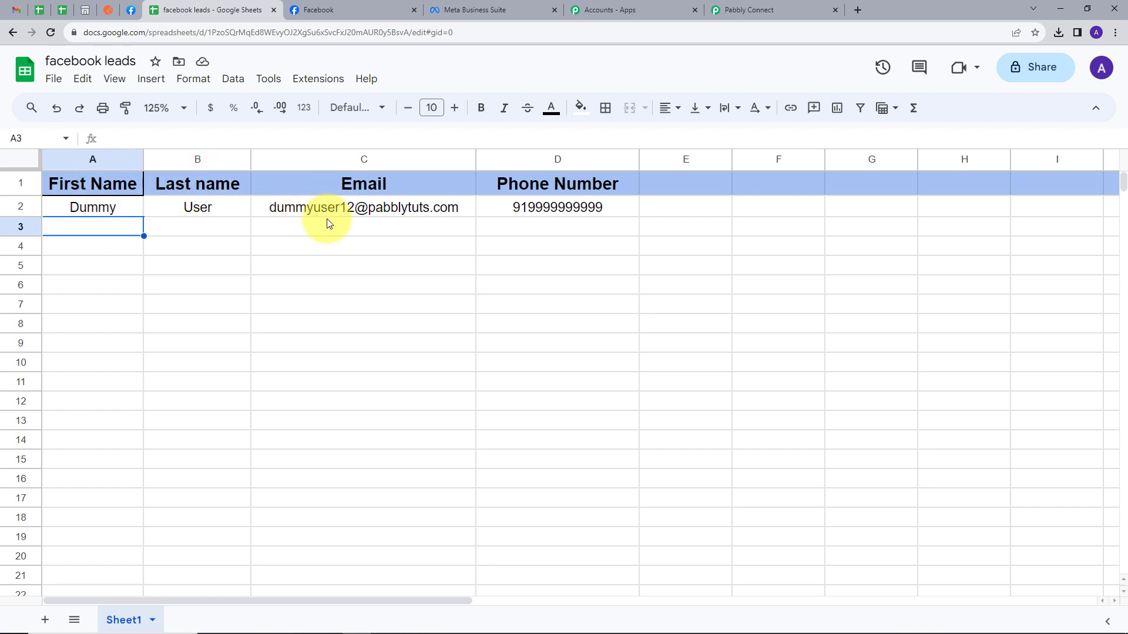
mouse_move(355, 217)
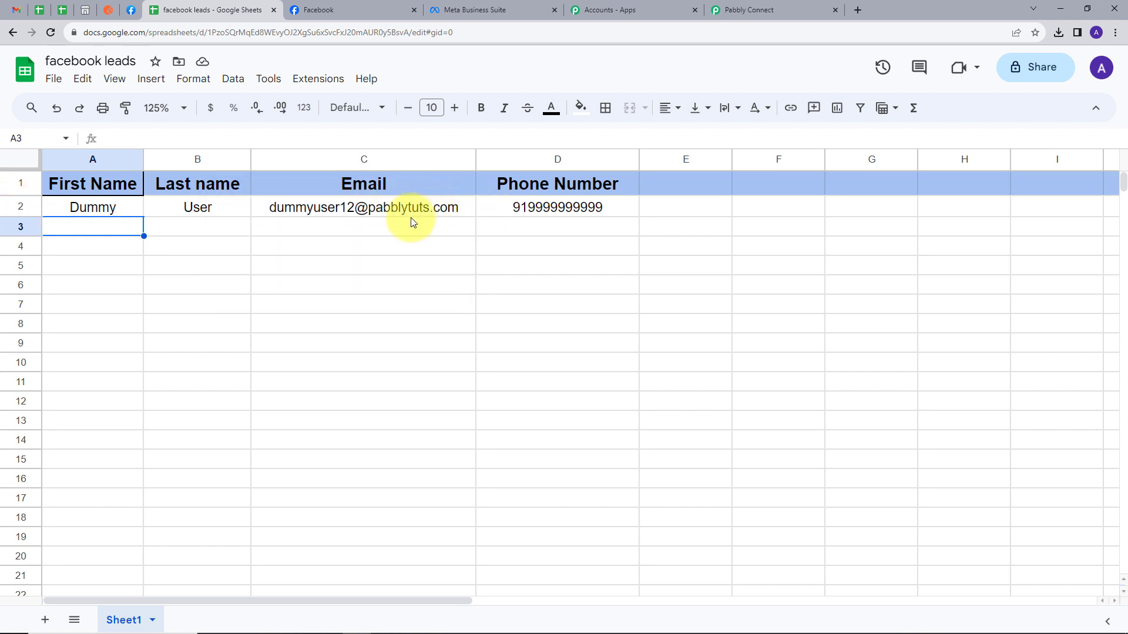
mouse_move(399, 217)
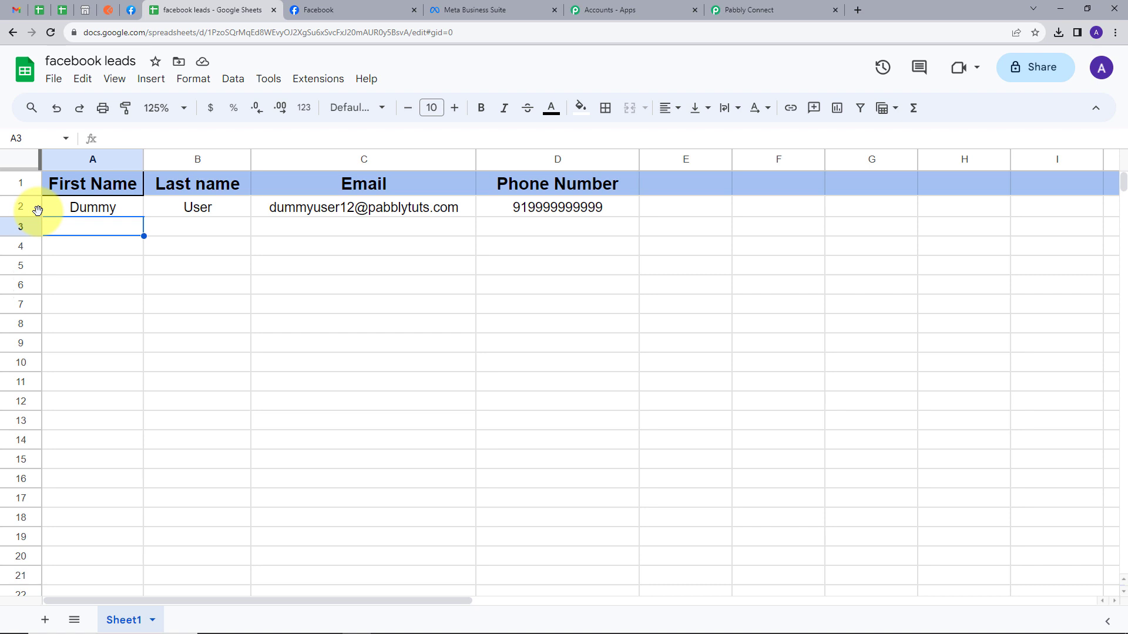
Delete the existing Fresh Market test lead in the Lead Ads Testing Tool.
click(131, 11)
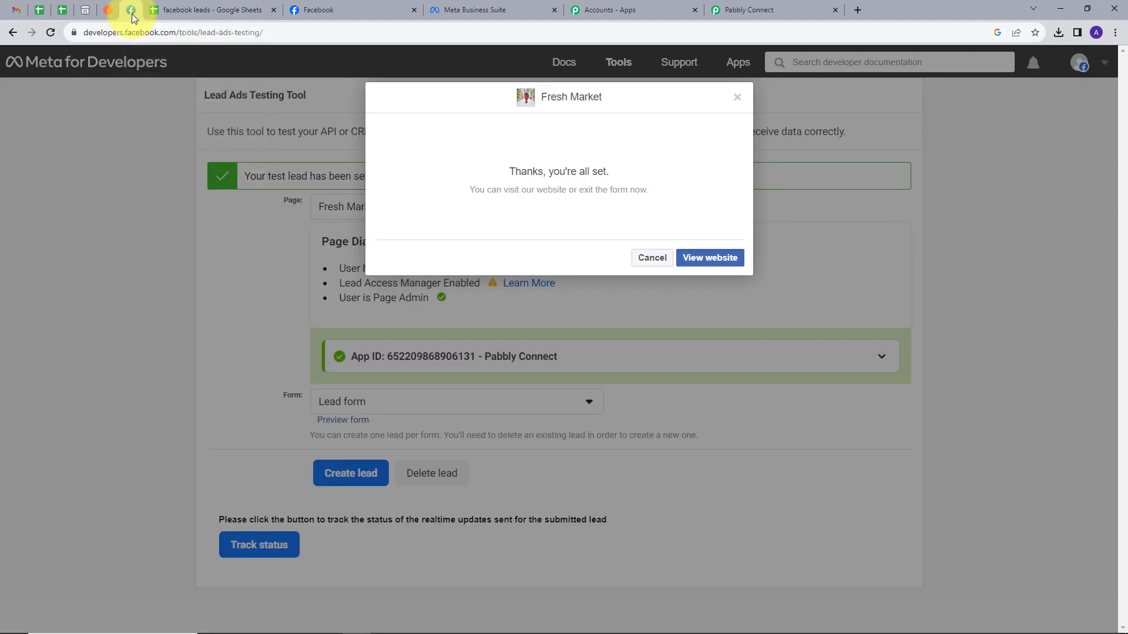
click(737, 97)
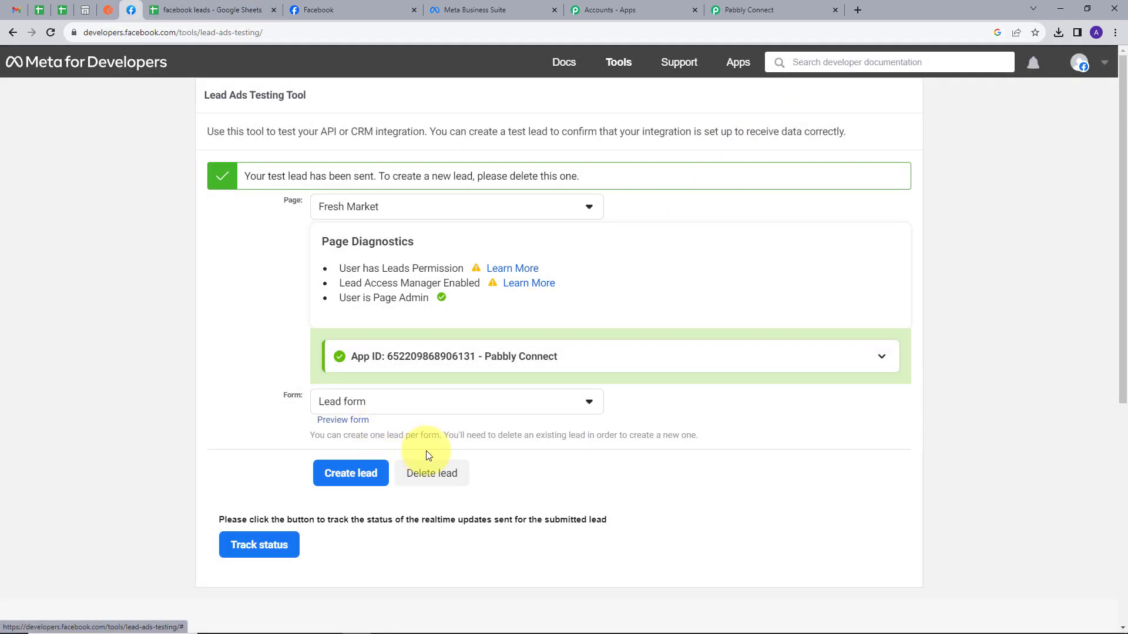
click(423, 477)
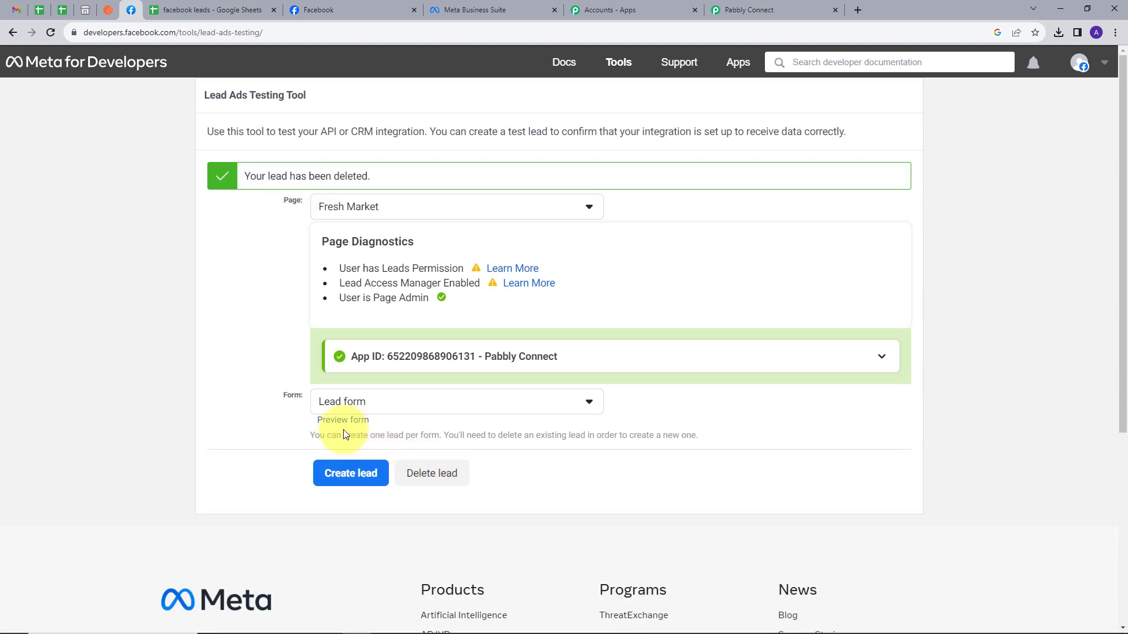
Submit a new test lead through the form preview with a test name, email and phone number.
click(342, 423)
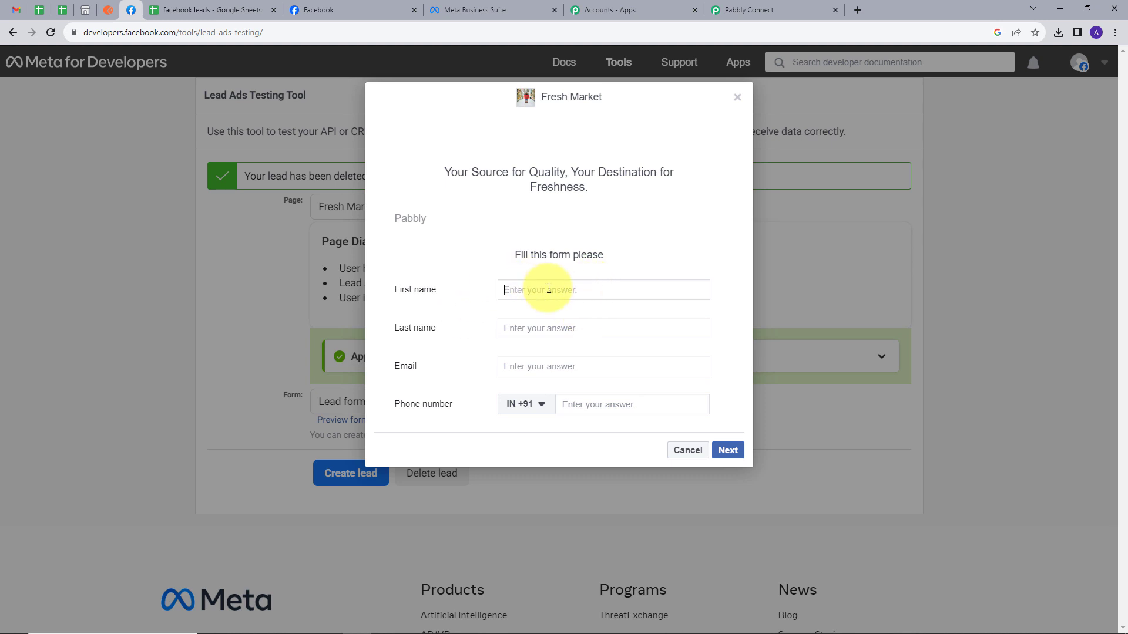
text(Test)
key(Tab)
text(User)
click(565, 366)
key(ctrl+v)
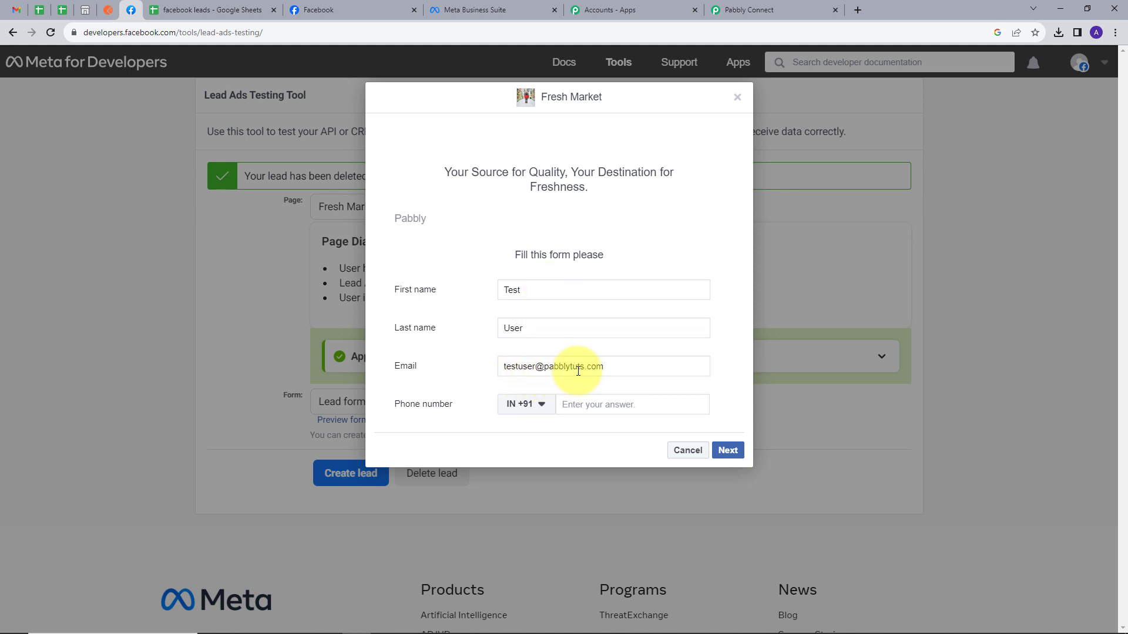
click(613, 402)
text(88888 88888)
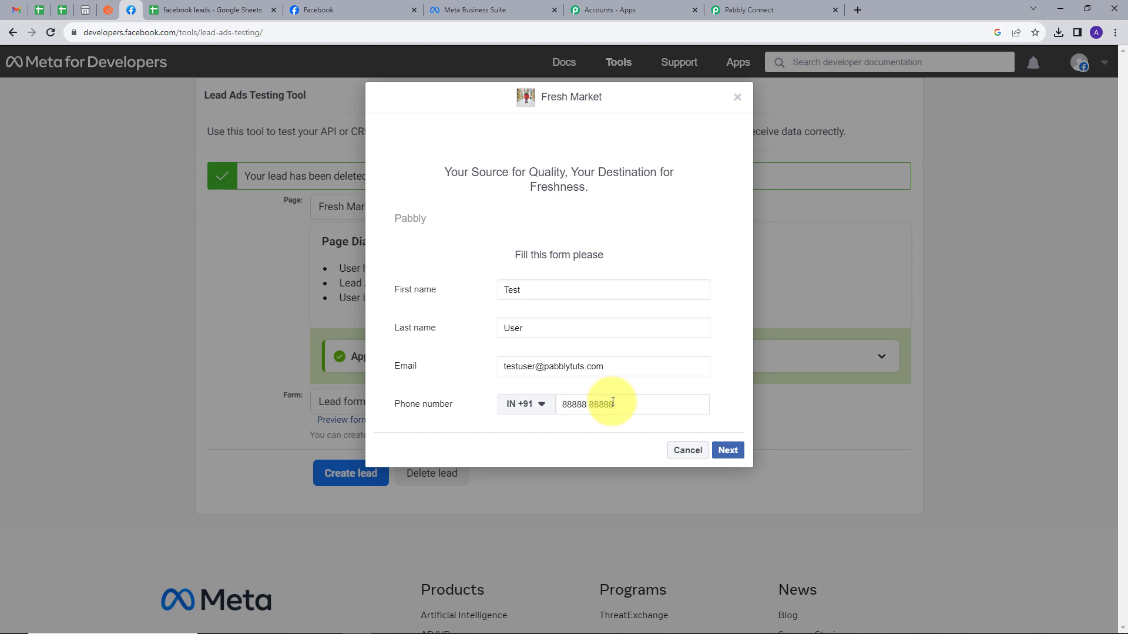
click(727, 450)
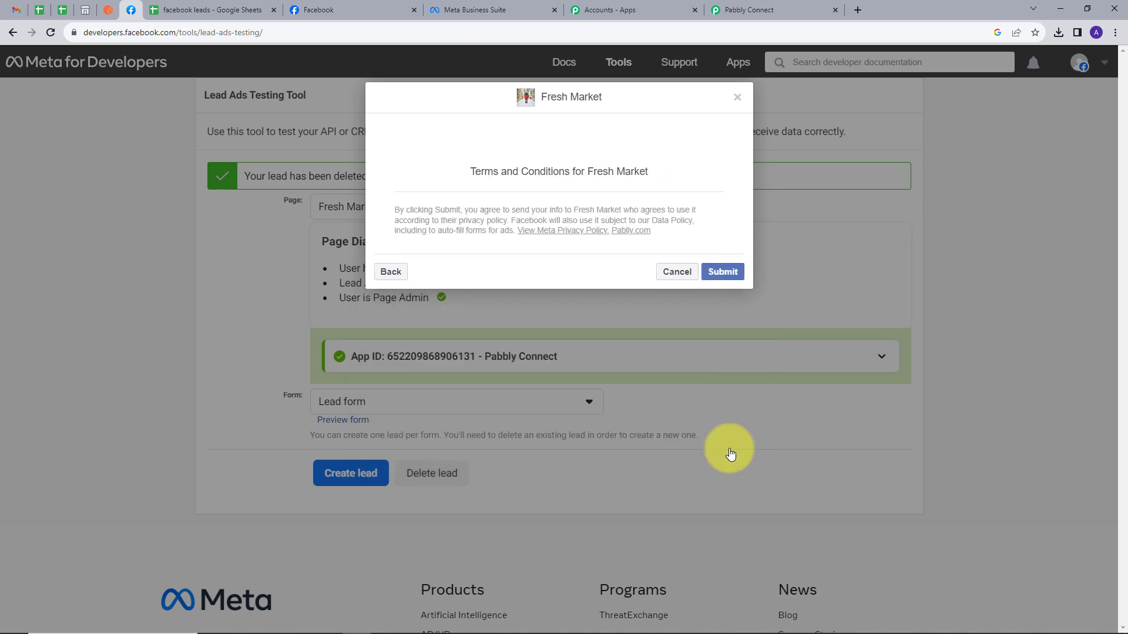
click(715, 276)
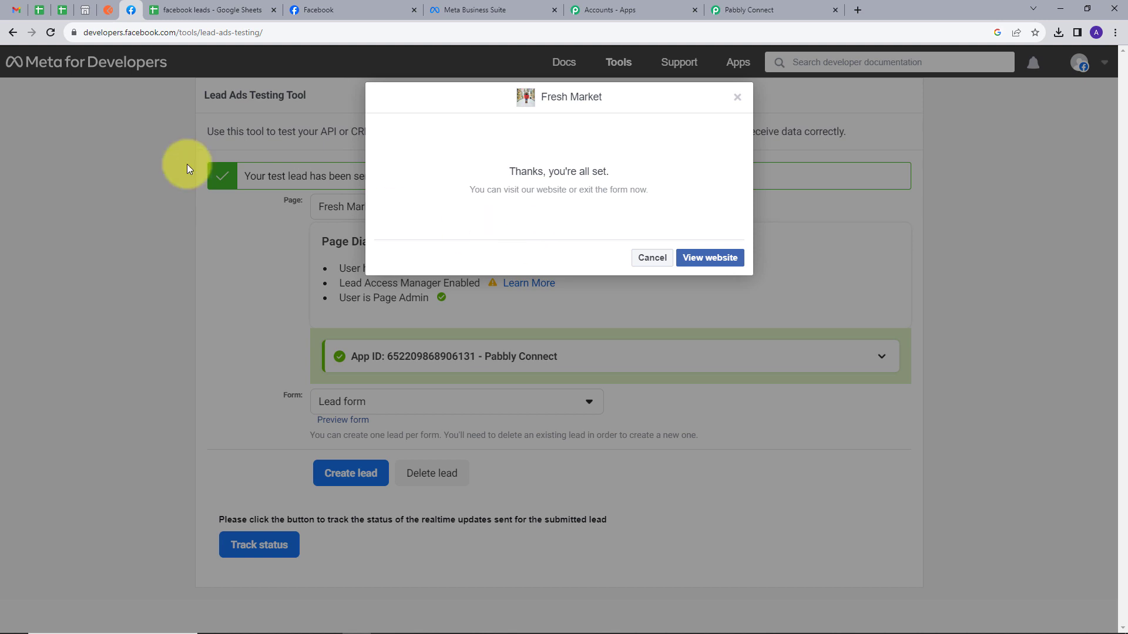
click(204, 7)
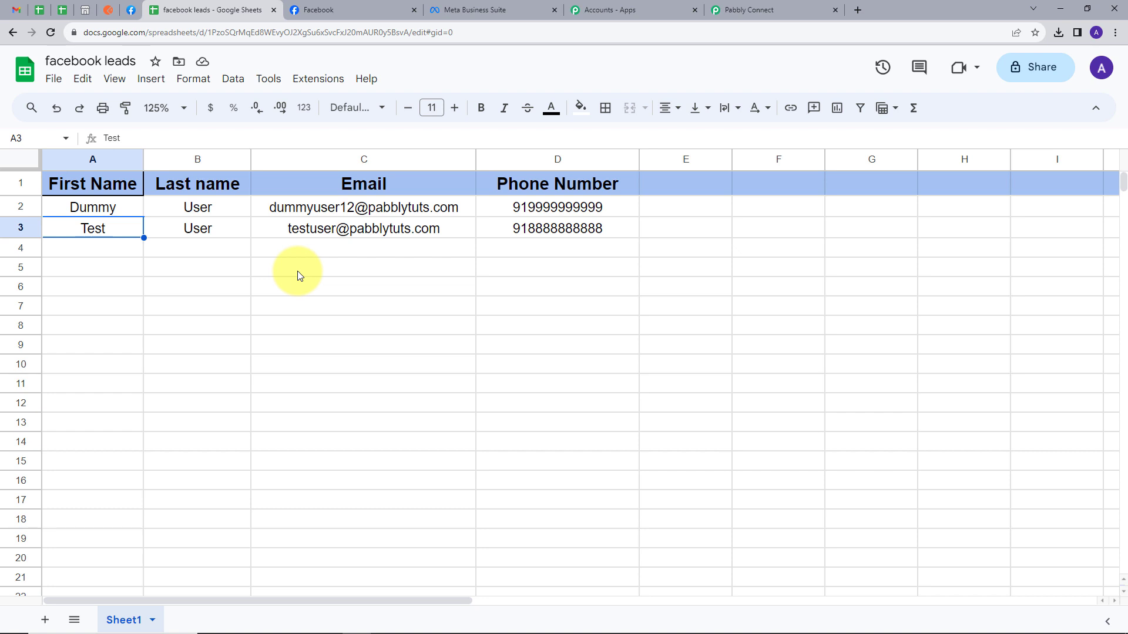
Confirm the new test lead appears in row 3, then return to the Pabbly Connect workflow.
click(347, 13)
click(244, 6)
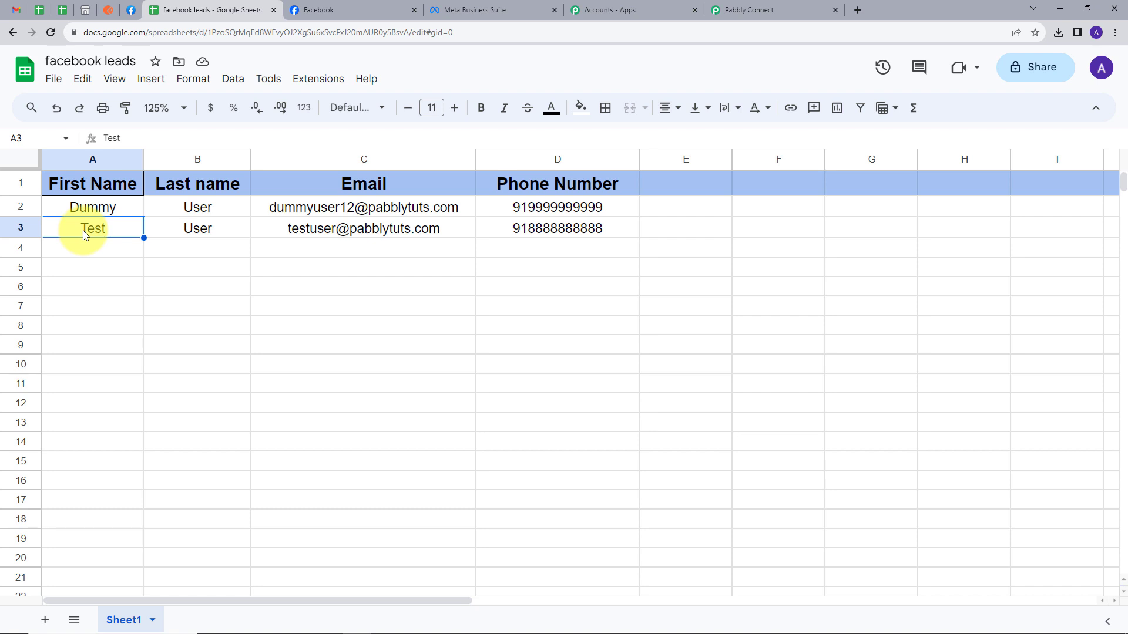
click(728, 10)
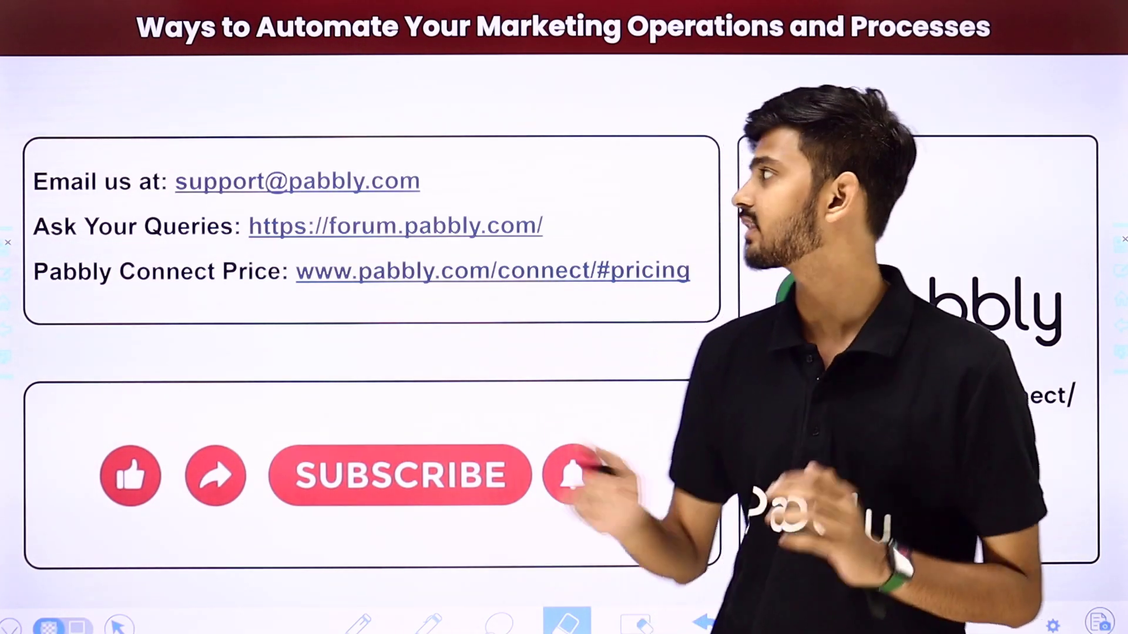
drag(453, 184, 541, 117)
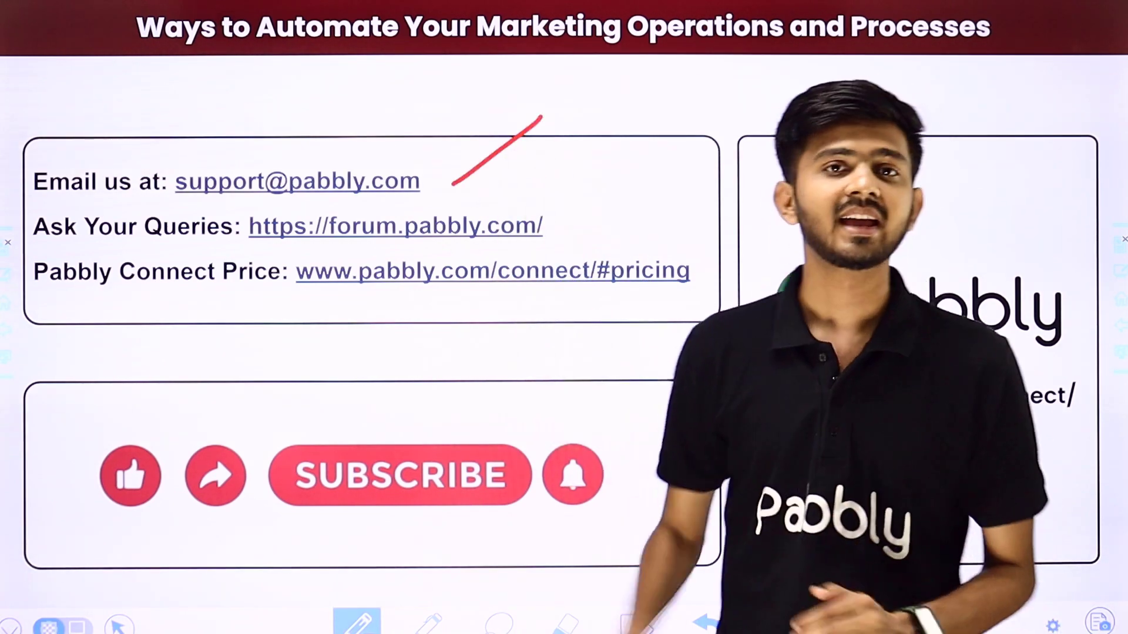